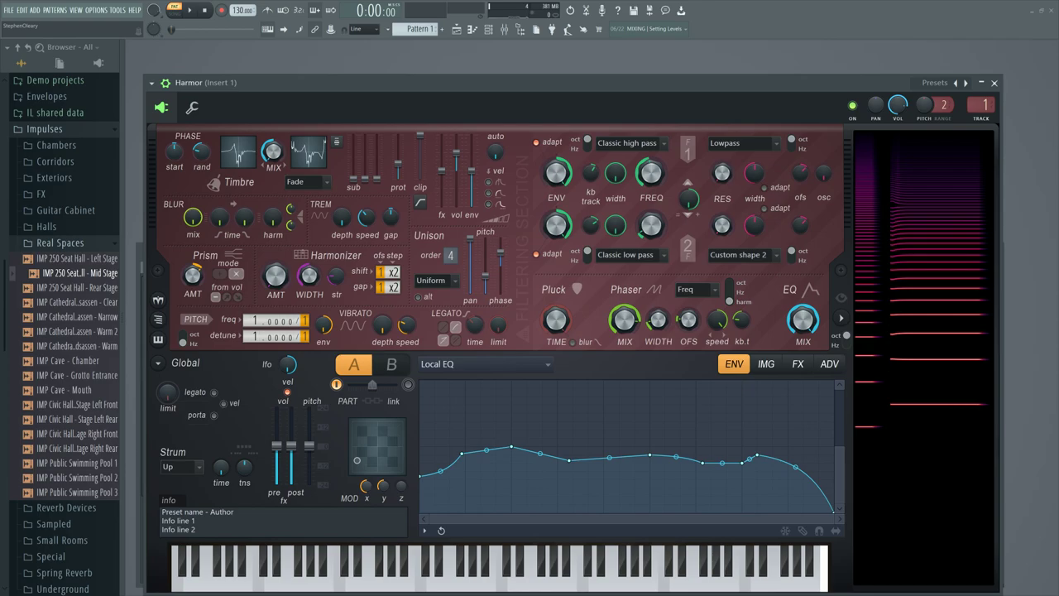
Collapse Real Spaces, shift the Harmor window up, and raise Y modulation to 84% on the XY pad.
{"action": "left_click", "coordinate": [72, 244]}
{"action": "left_click_drag", "start_coordinate": [337, 79], "coordinate": [334, 44]}
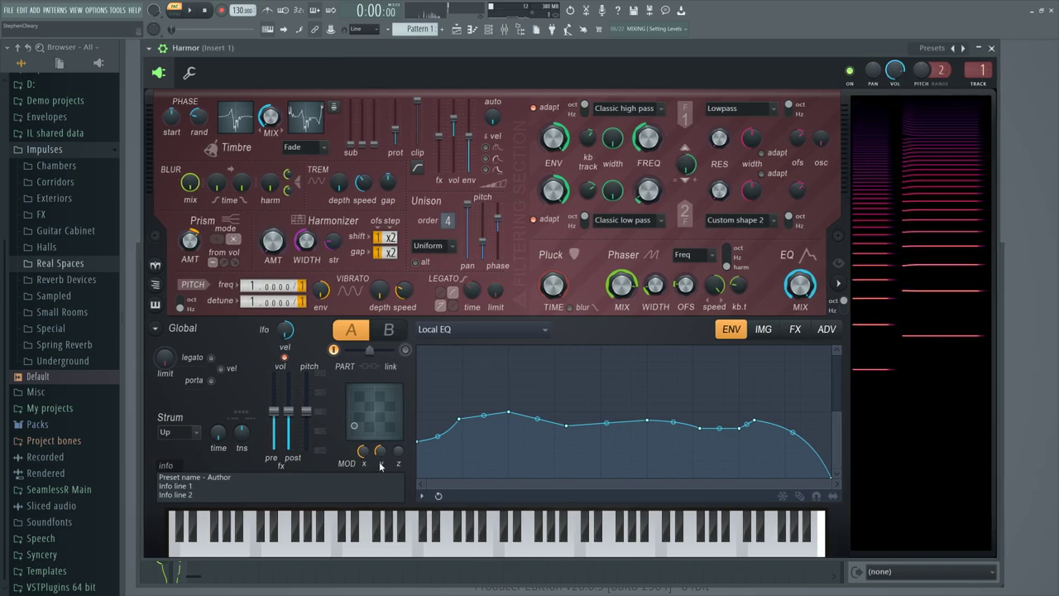
{"action": "mouse_move", "coordinate": [354, 421]}
{"action": "left_mouse_down"}
{"action": "mouse_move", "coordinate": [354, 392]}
{"action": "mouse_move", "coordinate": [355, 431]}
{"action": "mouse_move", "coordinate": [395, 430]}
{"action": "left_mouse_up"}
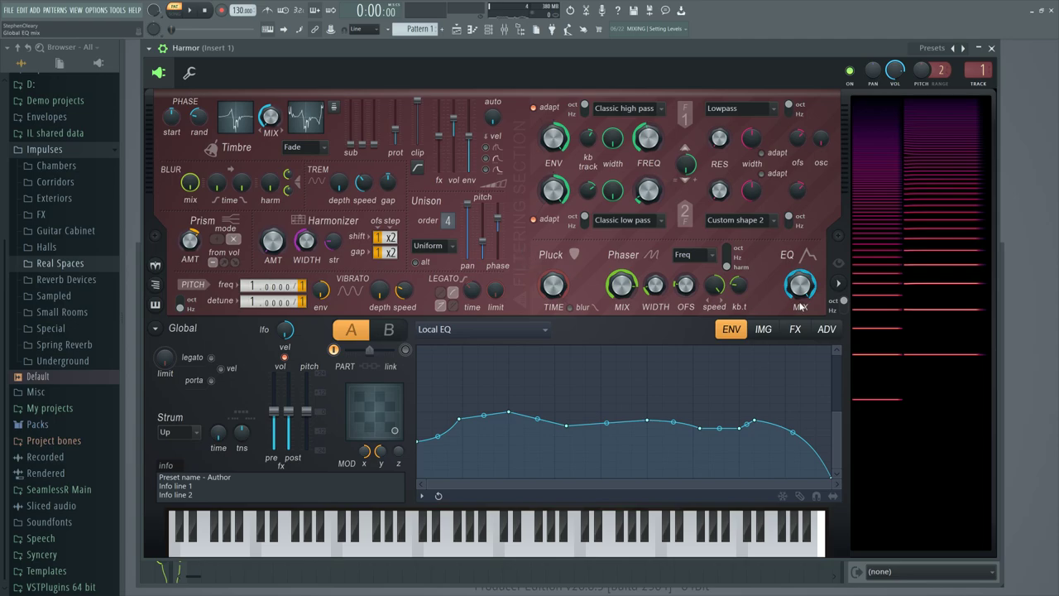
{"action": "left_click", "coordinate": [826, 331]}
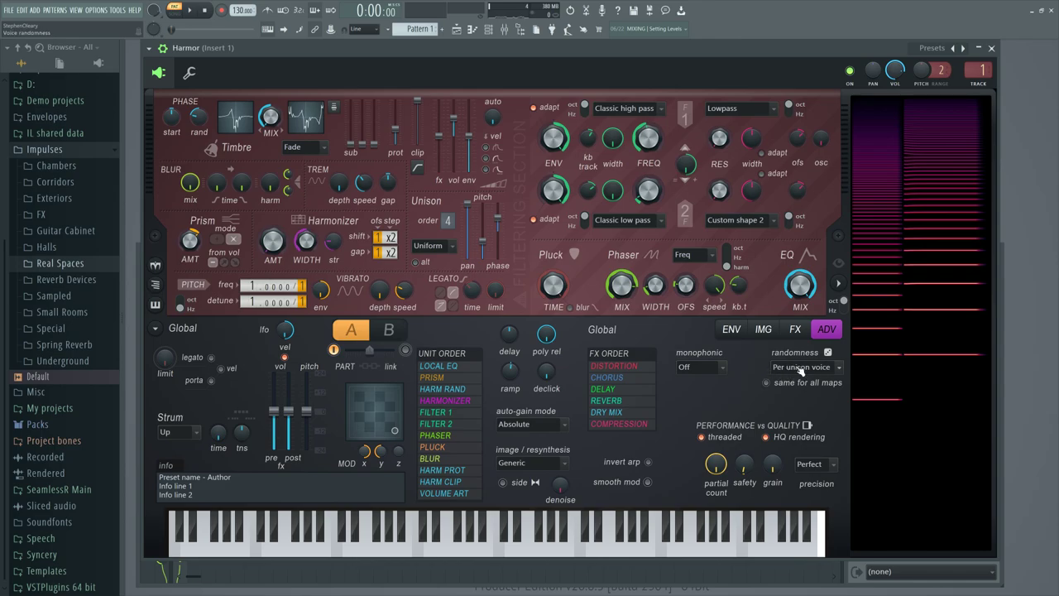
{"action": "left_click", "coordinate": [799, 369]}
{"action": "left_click", "coordinate": [800, 371]}
{"action": "left_click", "coordinate": [759, 330]}
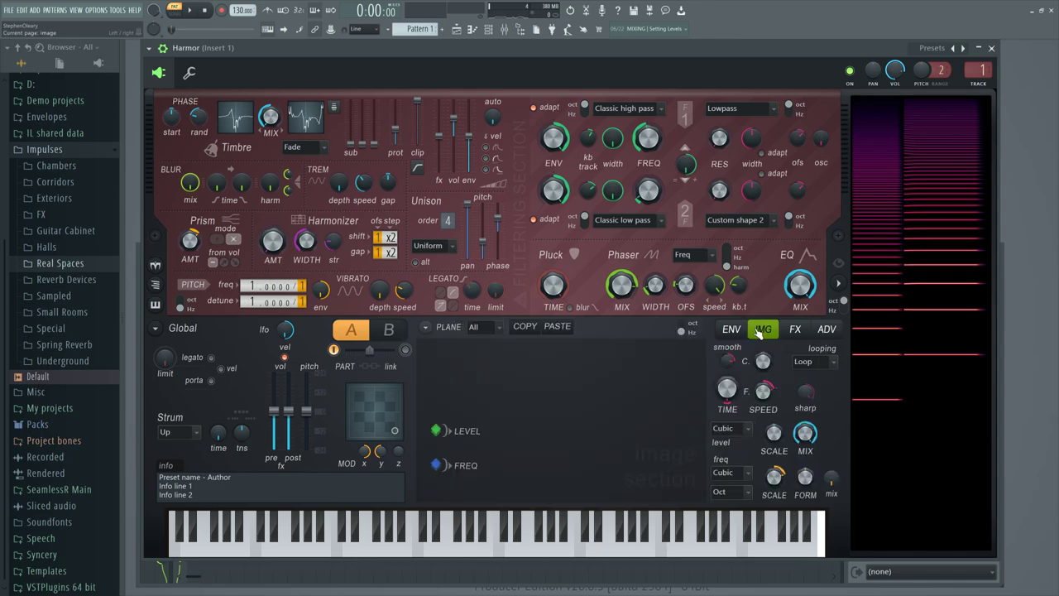
{"action": "left_click", "coordinate": [745, 330]}
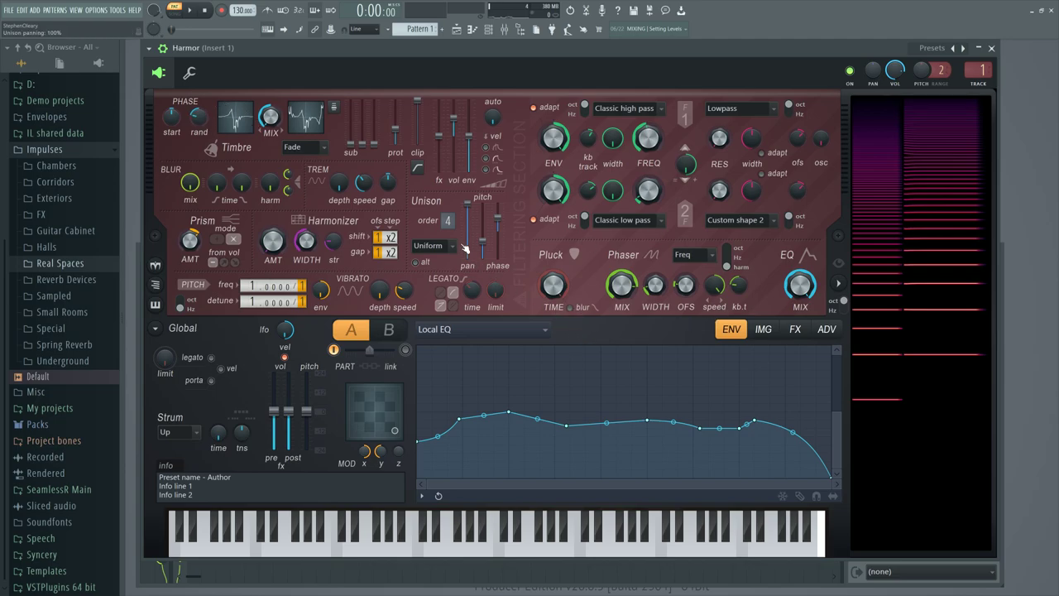
Scroll Harmor's unison order down until its value goes blank.
{"action": "scroll", "coordinate": [444, 231], "scroll_direction": "down", "scroll_amount": 3}
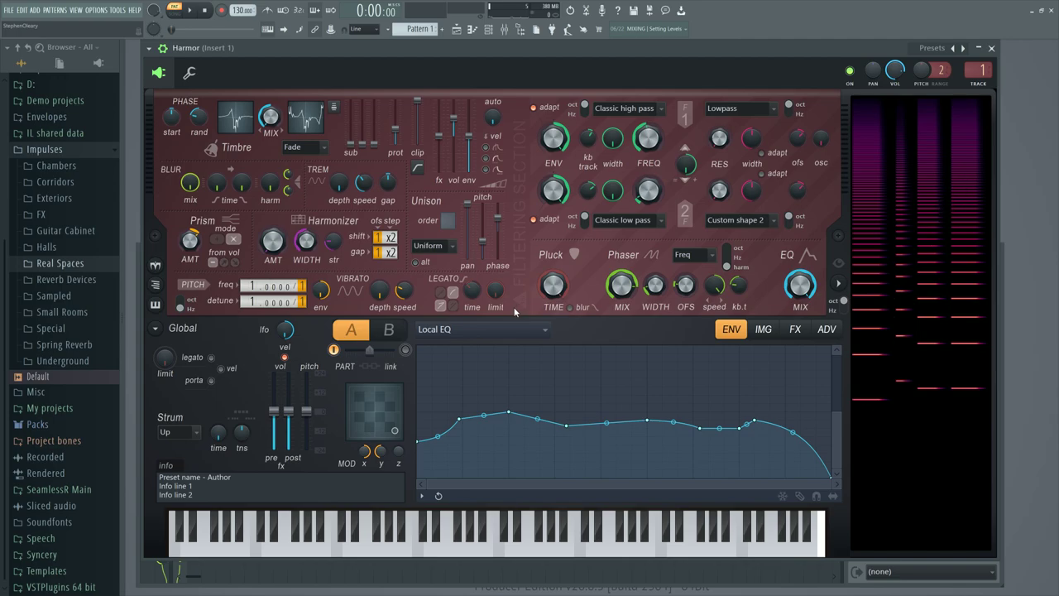
Raise Y modulation from 65% to 72%, audition an F5 note, and switch to part B.
{"action": "left_click_drag", "start_coordinate": [380, 451], "coordinate": [380, 438]}
{"action": "left_click", "coordinate": [383, 534]}
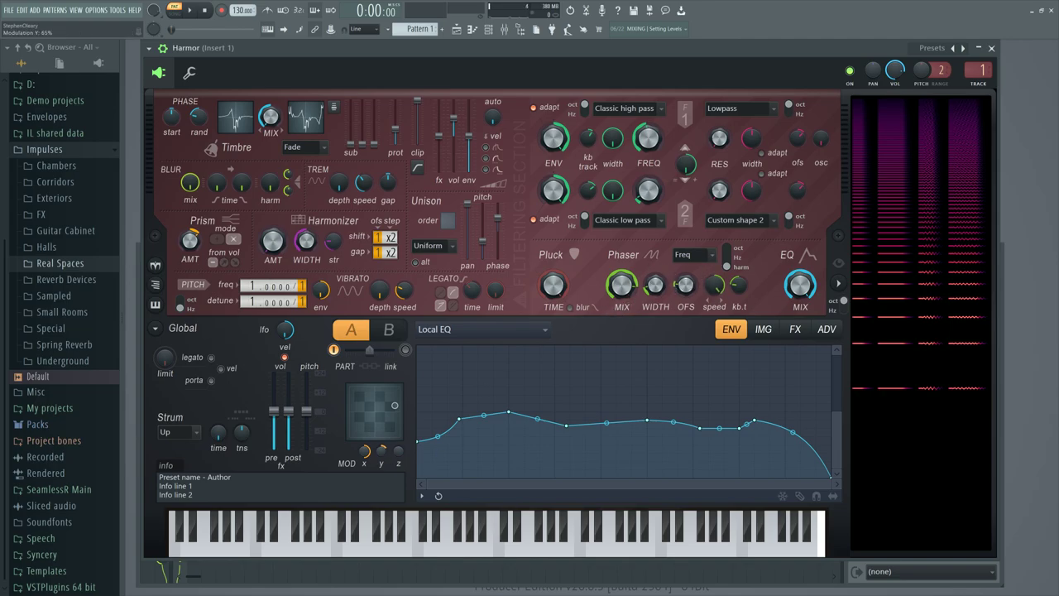
{"action": "left_click_drag", "start_coordinate": [382, 453], "coordinate": [391, 459]}
{"action": "key", "text": "v"}
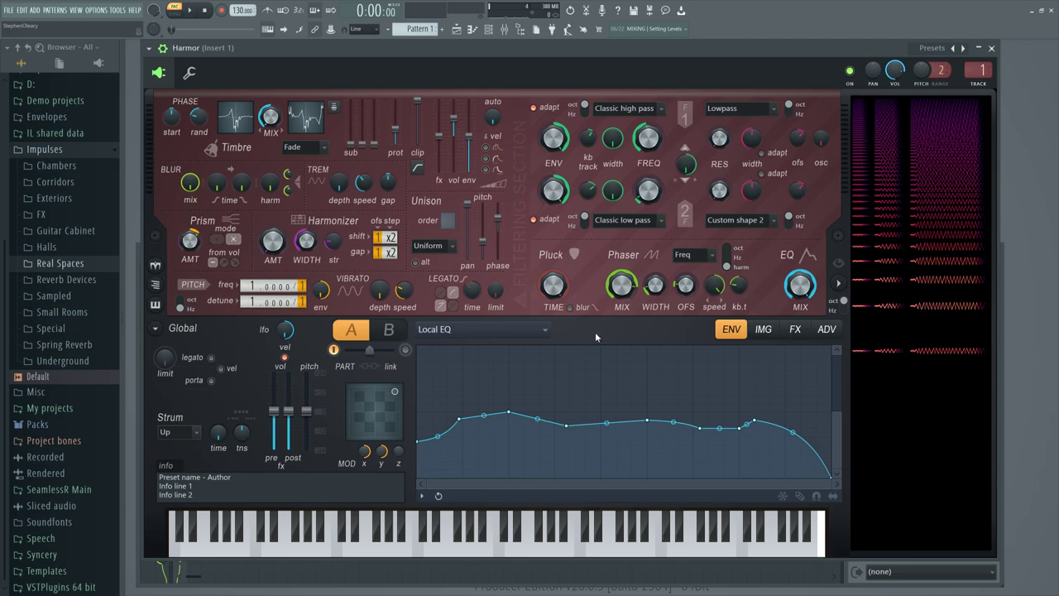
{"action": "left_click", "coordinate": [389, 330]}
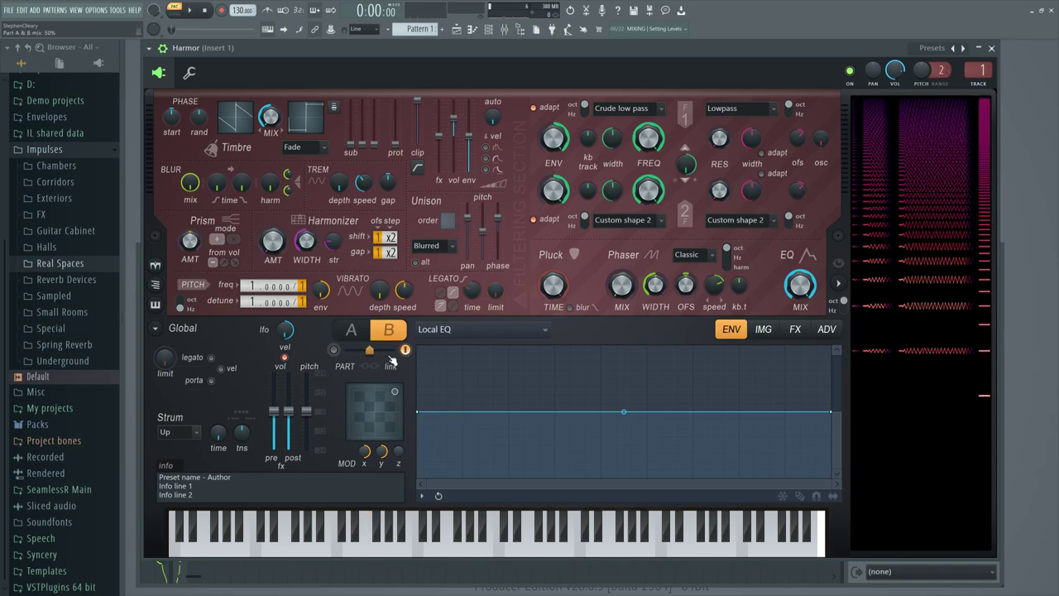
Open the Mixer with F9 to check Insert 1, then close it again.
{"action": "key", "text": "F9"}
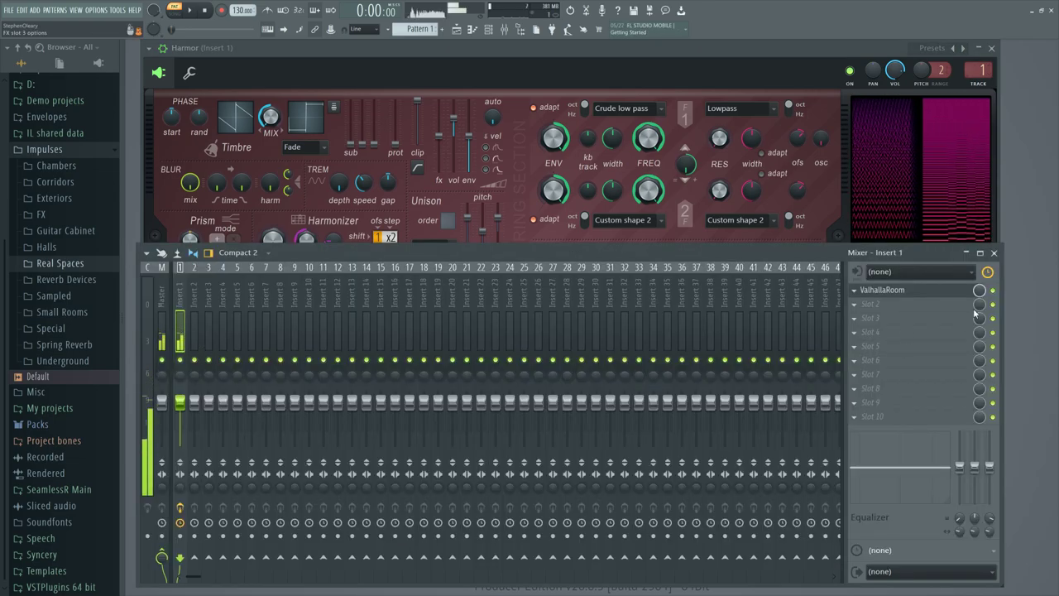
{"action": "key", "text": "F9"}
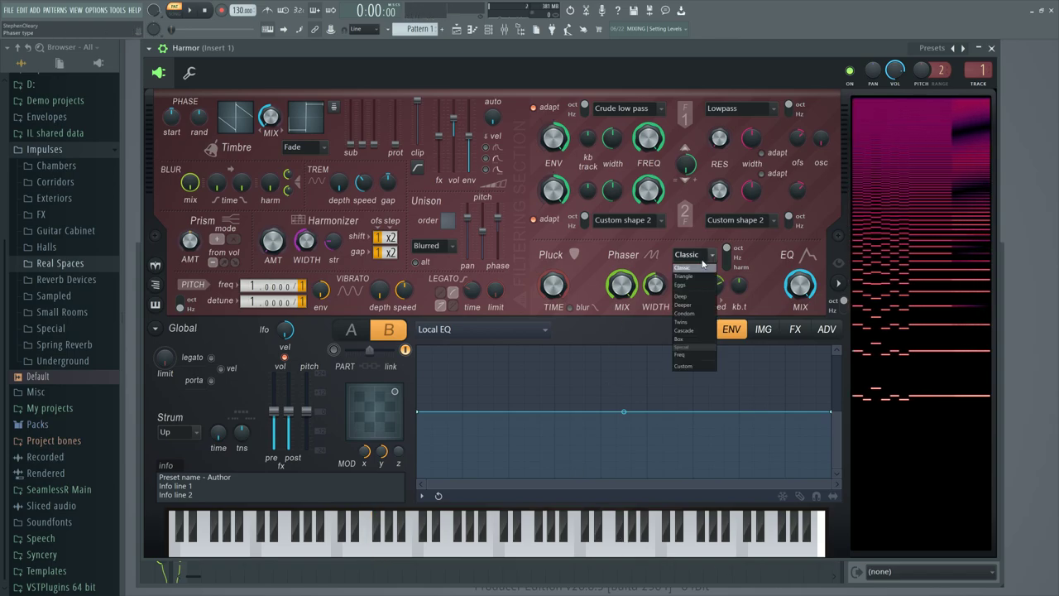
Give part B a Custom phaser shape with two triangular peaks, audition it, and return to part A.
{"action": "left_click", "coordinate": [683, 366]}
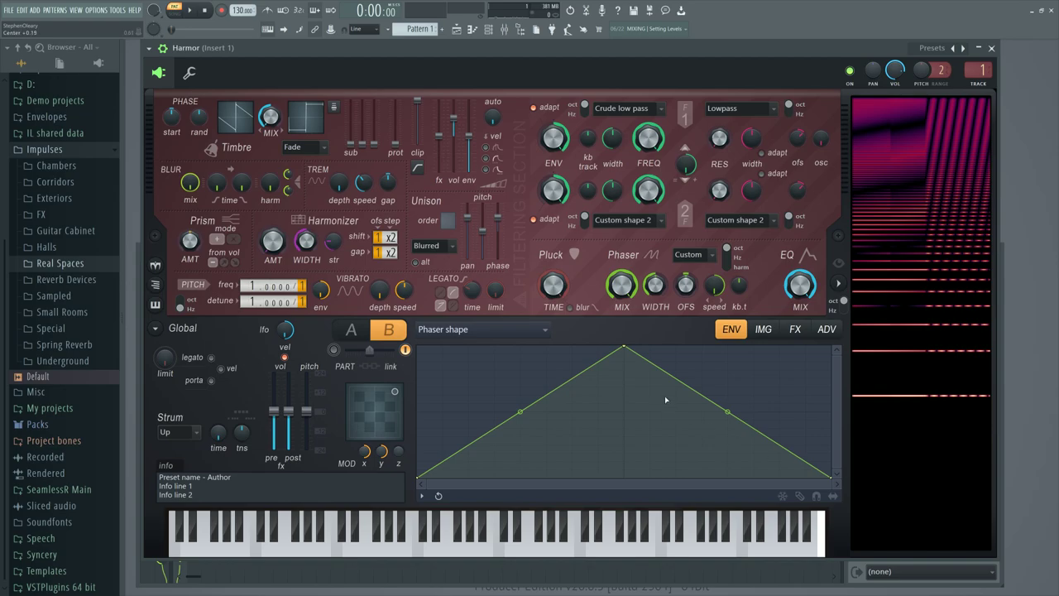
{"action": "left_click_drag", "start_coordinate": [623, 346], "coordinate": [521, 345]}
{"action": "right_click", "coordinate": [625, 478]}
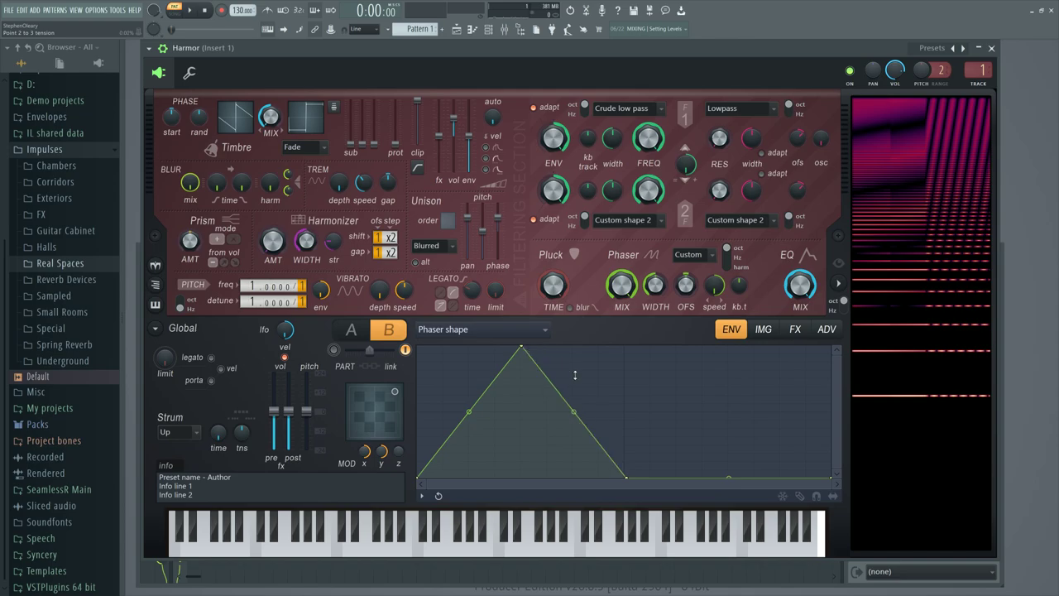
{"action": "right_click", "coordinate": [733, 479]}
{"action": "left_click_drag", "start_coordinate": [734, 478], "coordinate": [729, 329]}
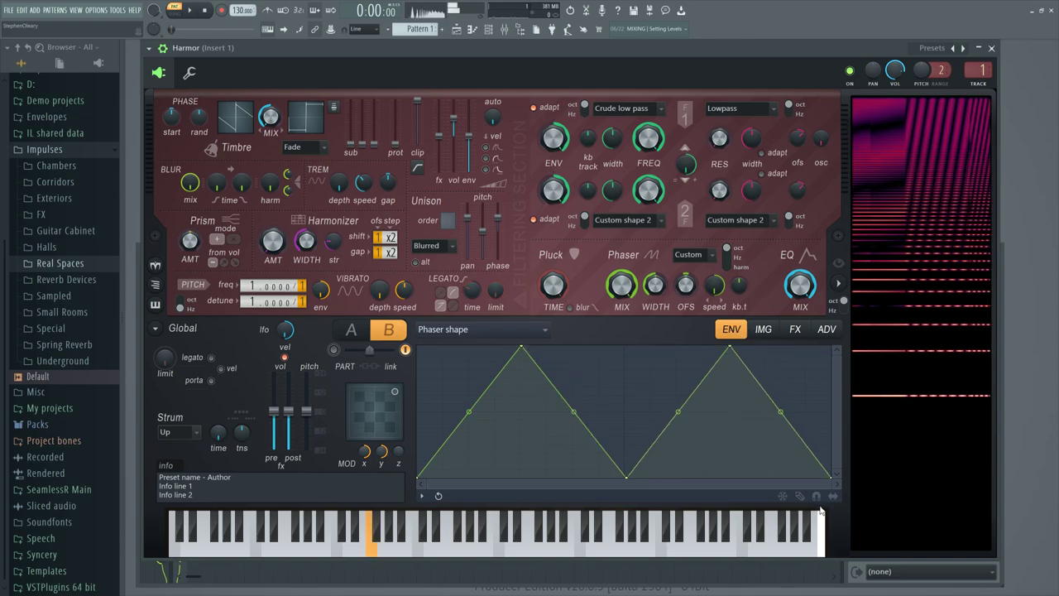
{"action": "key", "text": "z"}
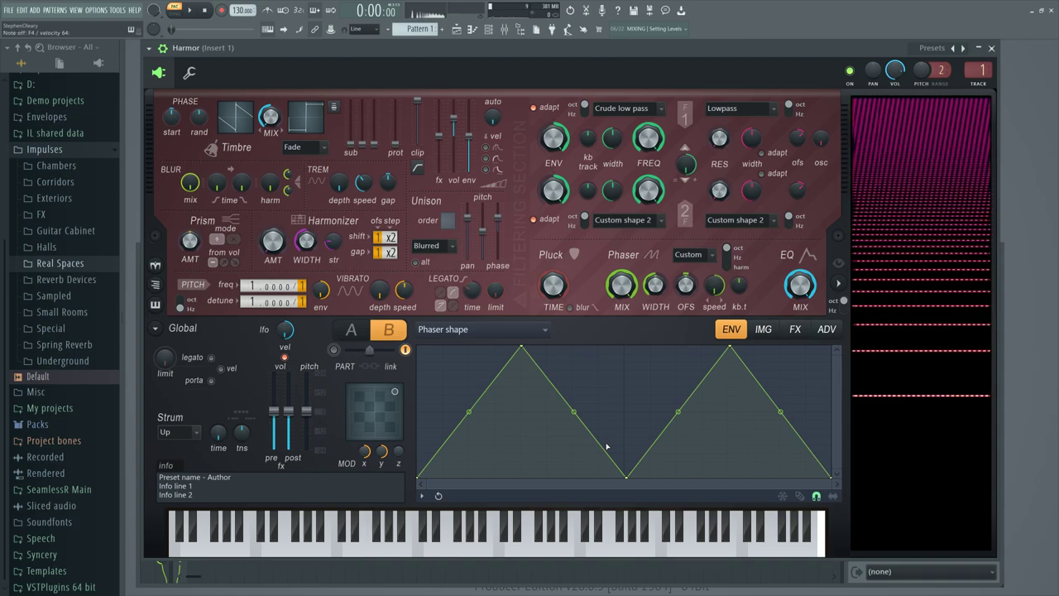
{"action": "left_click", "coordinate": [354, 330]}
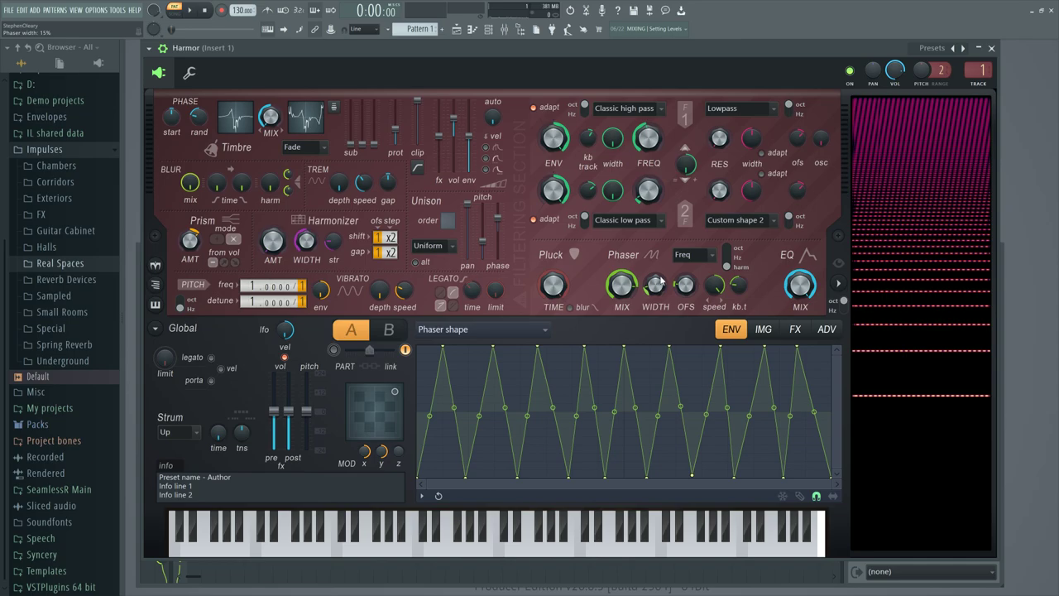
On part B, set the phaser type to Freq with width 0% and mix 72%.
{"action": "left_click", "coordinate": [388, 330]}
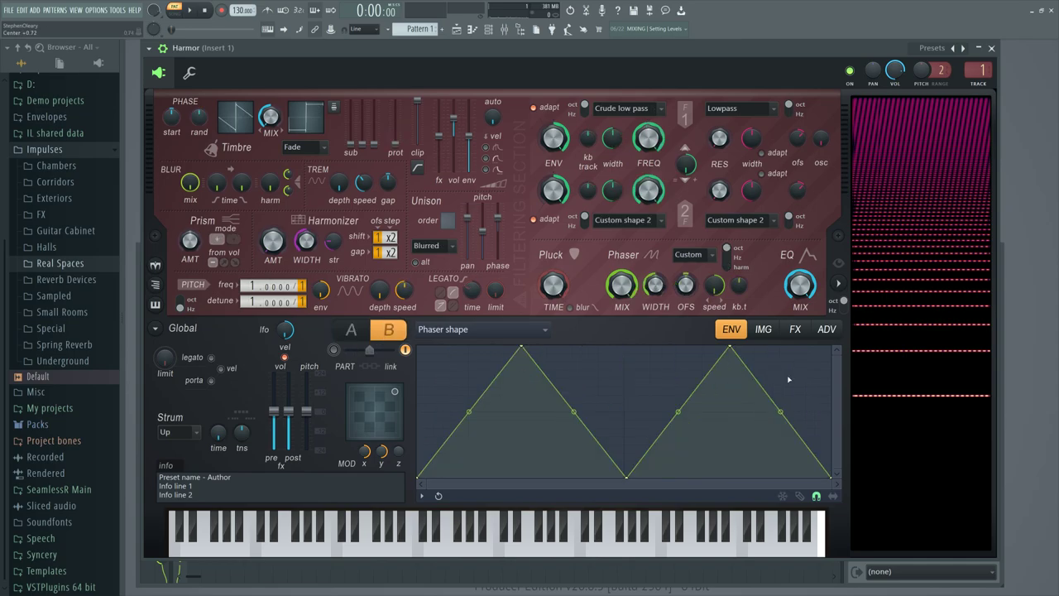
{"action": "left_click", "coordinate": [701, 256]}
{"action": "left_click", "coordinate": [680, 354]}
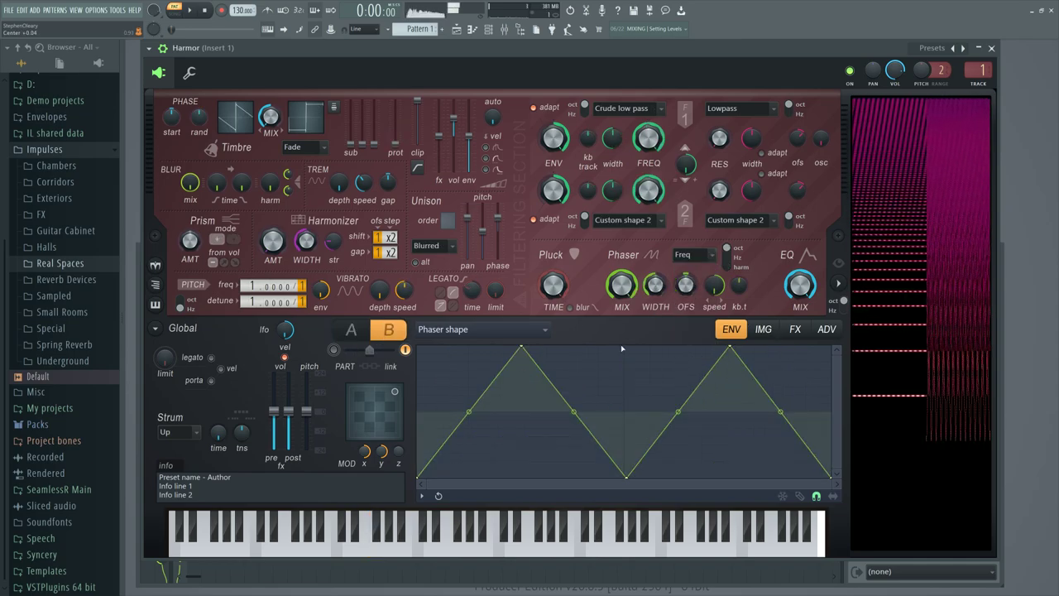
{"action": "left_click_drag", "start_coordinate": [622, 292], "coordinate": [626, 306]}
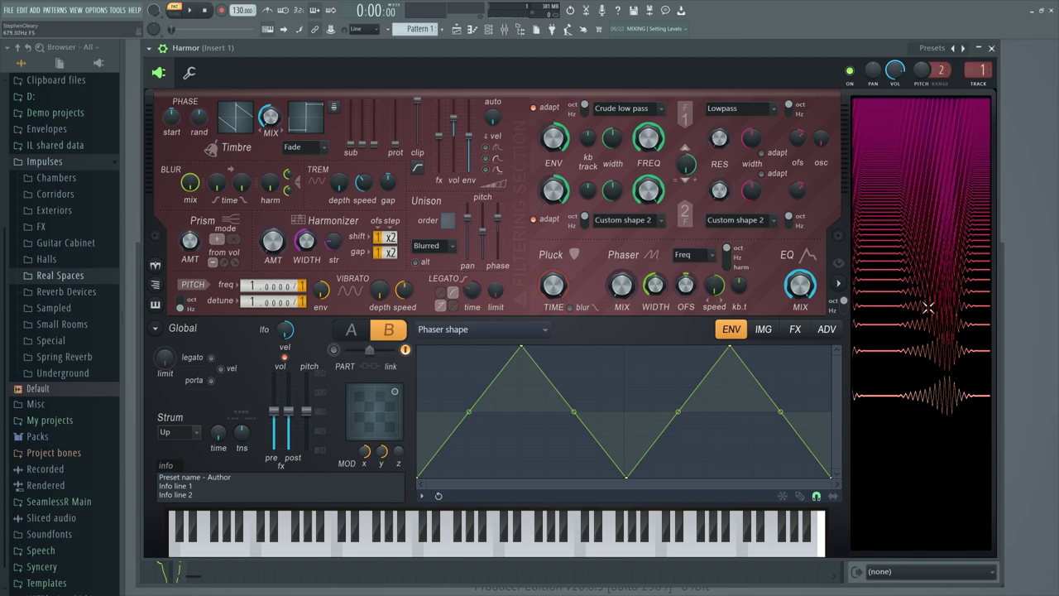
{"action": "left_click_drag", "start_coordinate": [655, 285], "coordinate": [655, 322]}
{"action": "left_click_drag", "start_coordinate": [622, 284], "coordinate": [621, 252]}
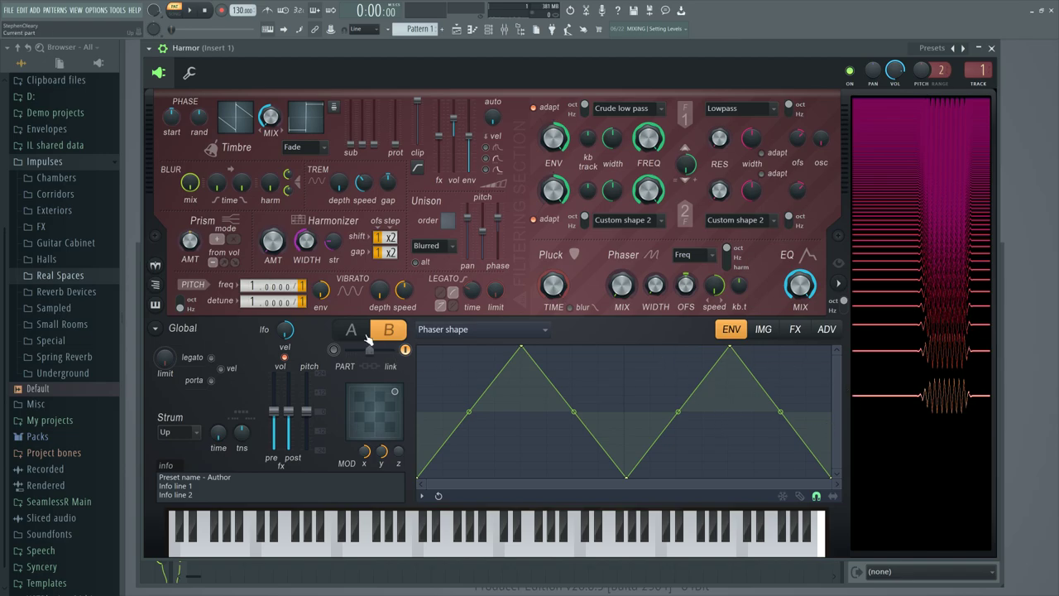
Flip through the ADV, image and effects pages, ending on part B's phaser shape envelope.
{"action": "left_click", "coordinate": [824, 330]}
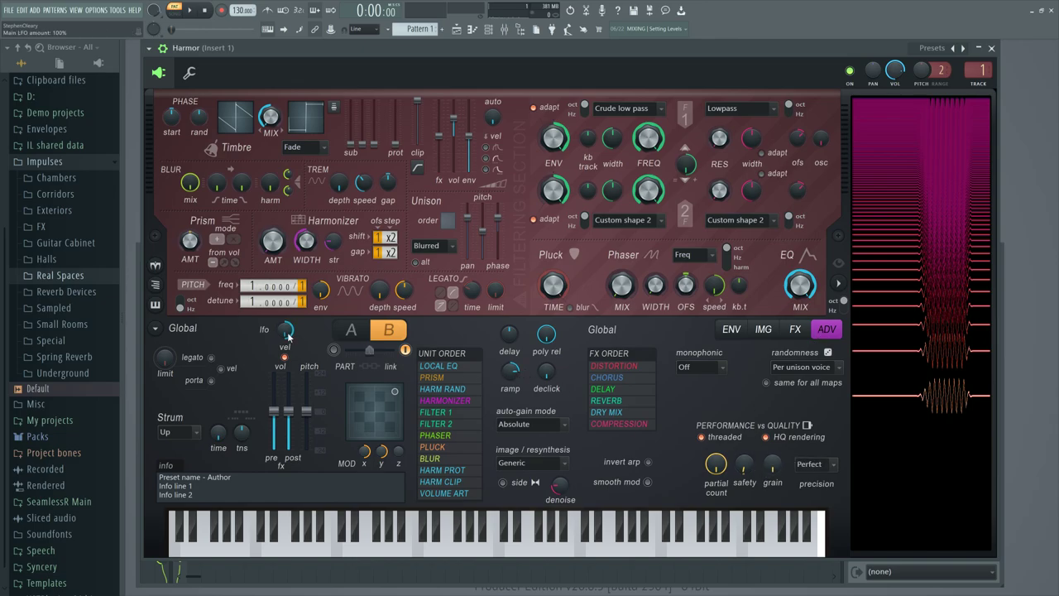
{"action": "left_click", "coordinate": [352, 330]}
{"action": "left_click", "coordinate": [388, 330]}
{"action": "left_click", "coordinate": [764, 333]}
{"action": "left_click", "coordinate": [794, 330]}
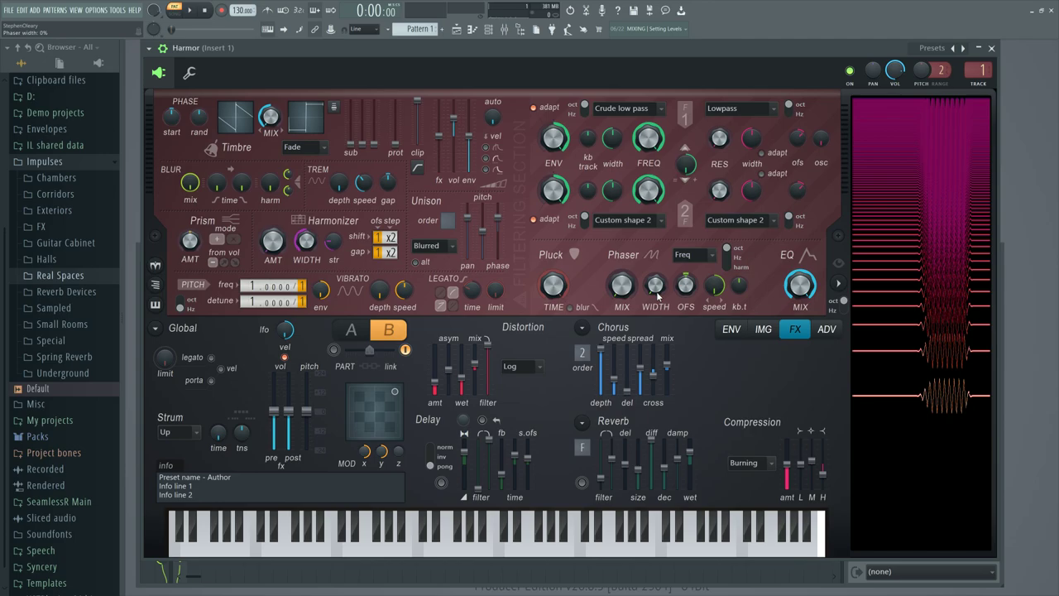
{"action": "left_click", "coordinate": [731, 329]}
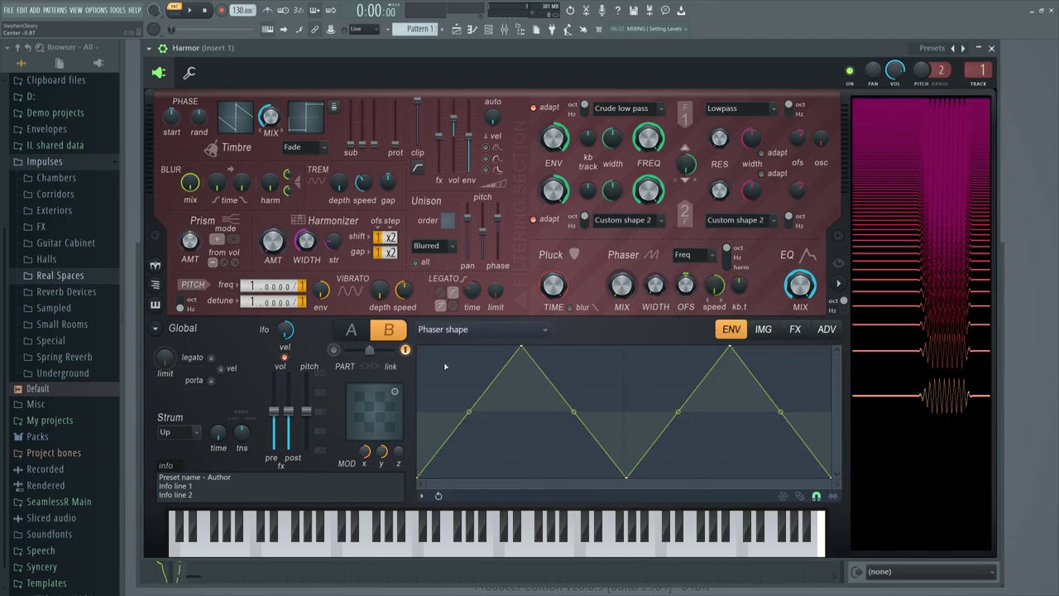
Draw an even zigzag of peaks and valleys across the whole phaser shape envelope.
{"action": "left_click_drag", "start_coordinate": [494, 381], "coordinate": [468, 348]}
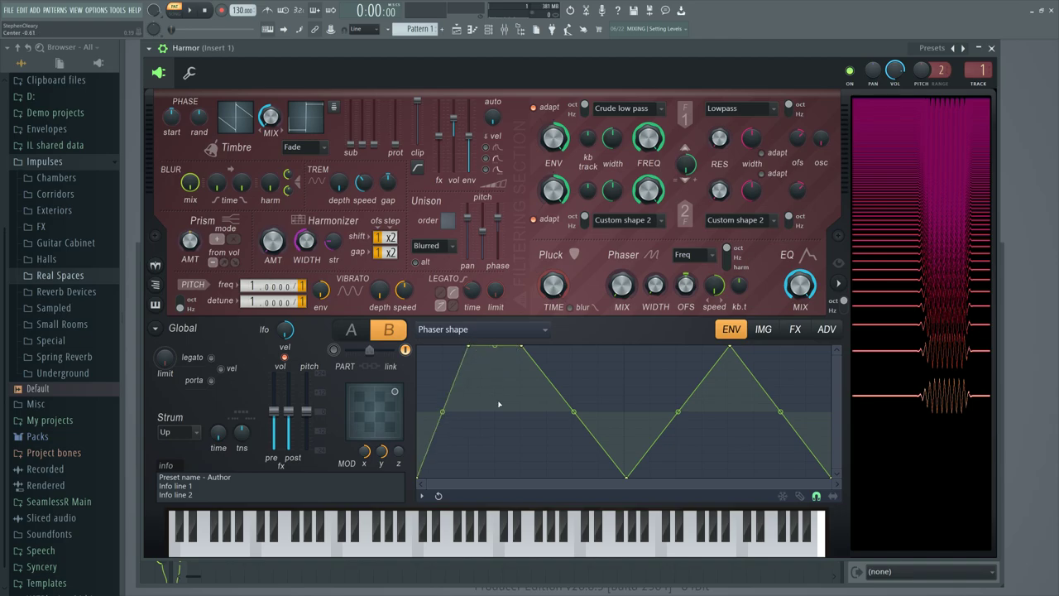
{"action": "left_click_drag", "start_coordinate": [496, 402], "coordinate": [494, 476]}
{"action": "mouse_move", "coordinate": [571, 408]}
{"action": "left_mouse_down"}
{"action": "mouse_move", "coordinate": [569, 341]}
{"action": "mouse_move", "coordinate": [546, 477]}
{"action": "left_mouse_up"}
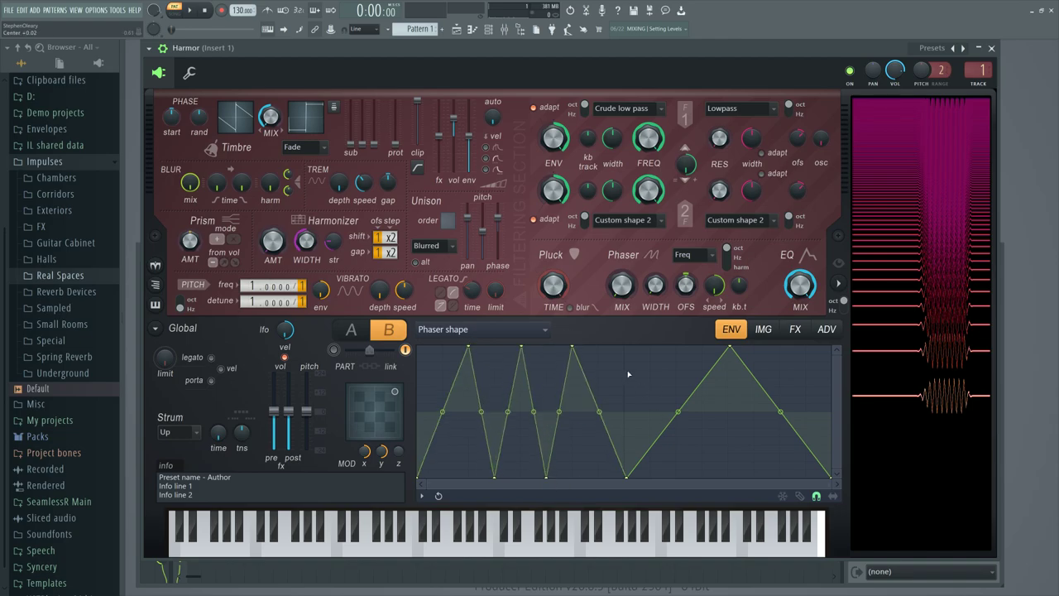
{"action": "left_click_drag", "start_coordinate": [651, 361], "coordinate": [648, 346]}
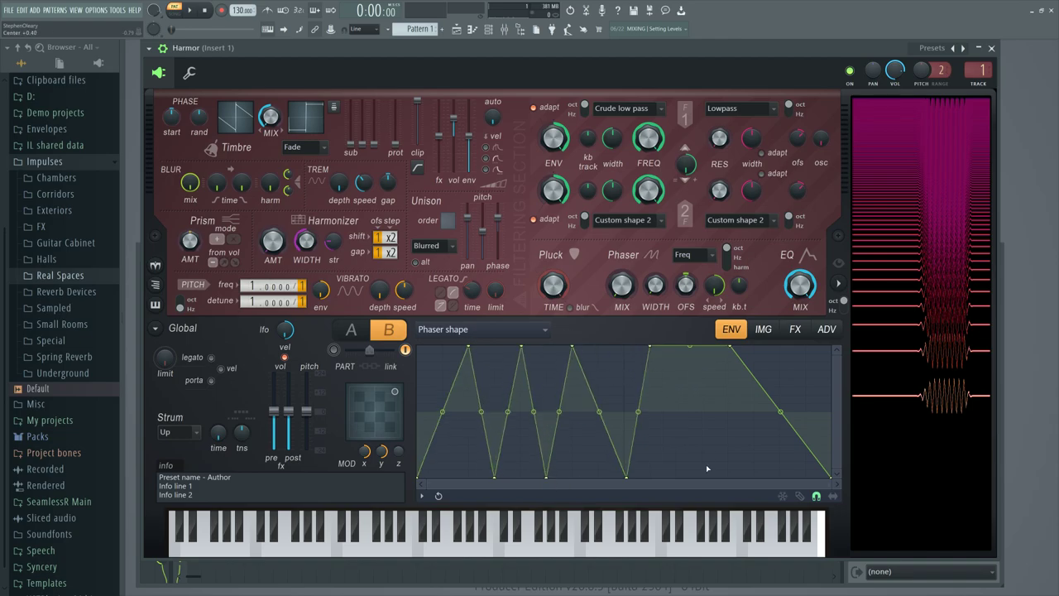
{"action": "left_click_drag", "start_coordinate": [677, 451], "coordinate": [676, 478]}
{"action": "mouse_move", "coordinate": [703, 412]}
{"action": "left_mouse_down"}
{"action": "mouse_move", "coordinate": [702, 345]}
{"action": "mouse_move", "coordinate": [729, 373]}
{"action": "mouse_move", "coordinate": [727, 478]}
{"action": "left_mouse_up"}
{"action": "left_click_drag", "start_coordinate": [753, 412], "coordinate": [753, 346]}
{"action": "left_click_drag", "start_coordinate": [779, 430], "coordinate": [779, 478]}
{"action": "left_click_drag", "start_coordinate": [804, 397], "coordinate": [804, 345]}
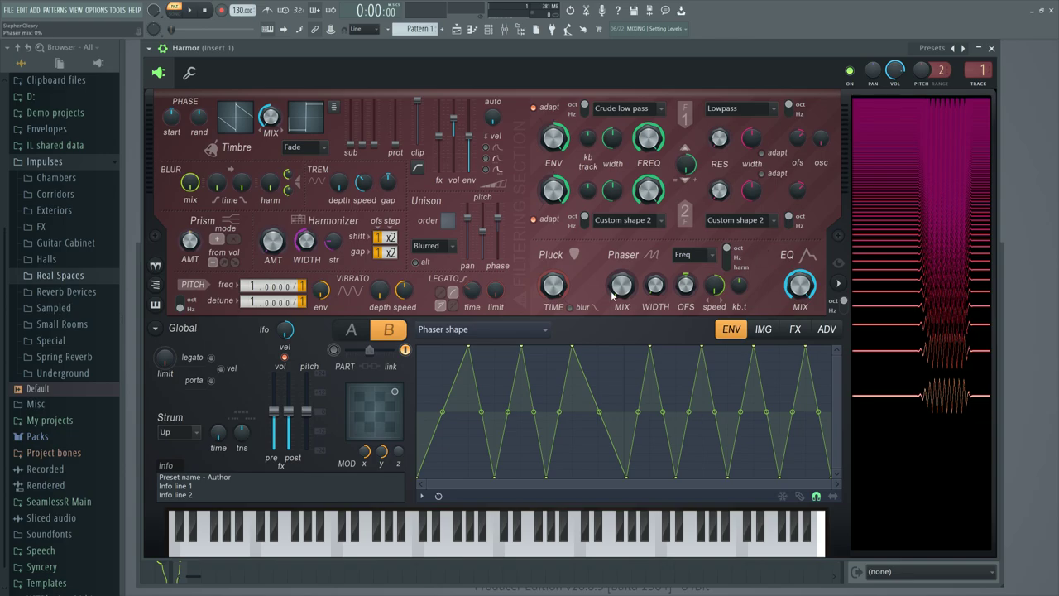
{"action": "right_click", "coordinate": [715, 289]}
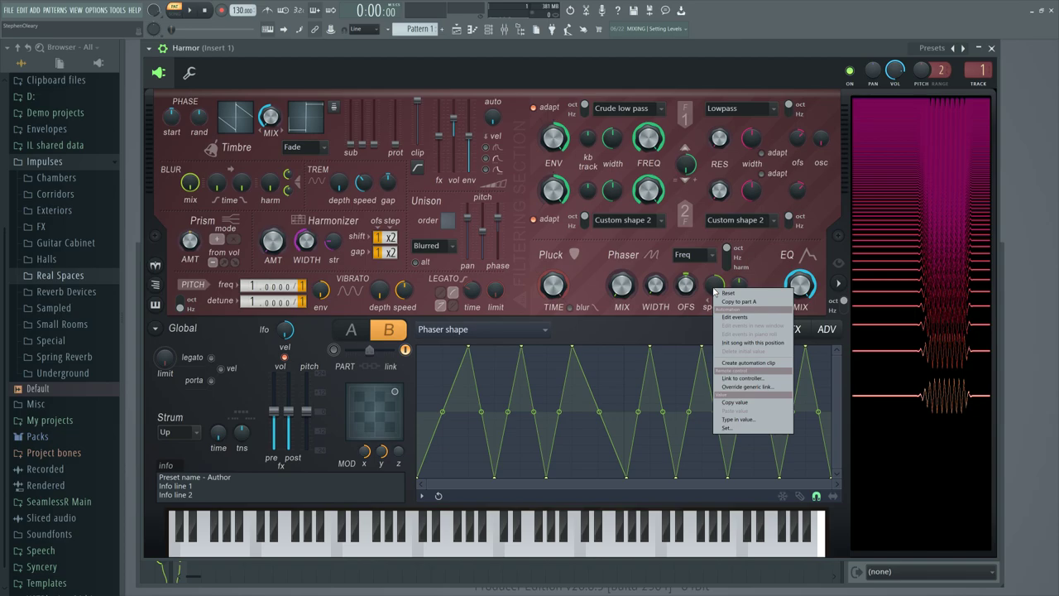
{"action": "left_click", "coordinate": [738, 86]}
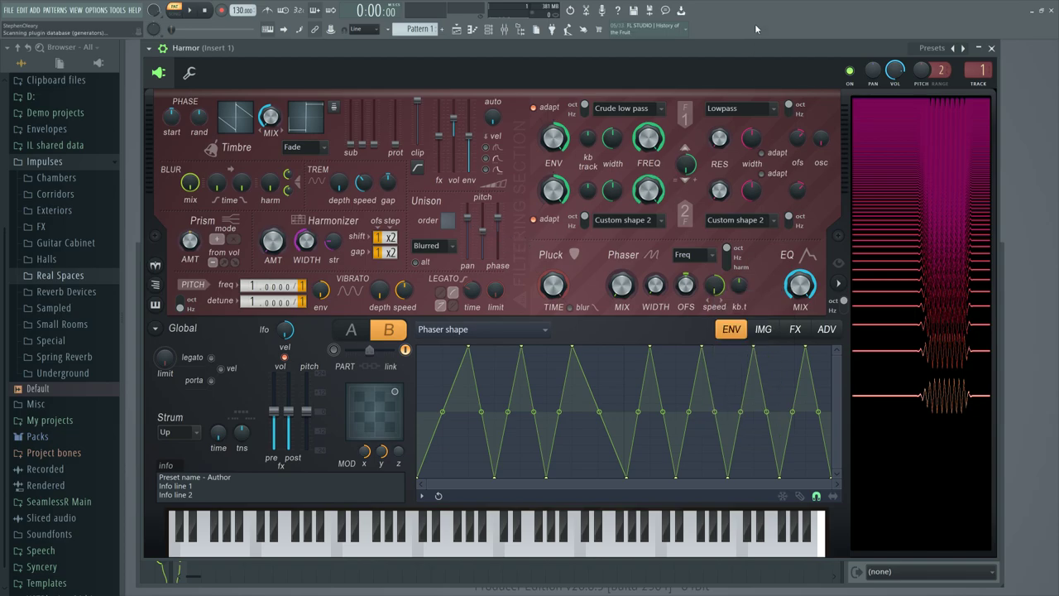
{"action": "key", "text": "F8"}
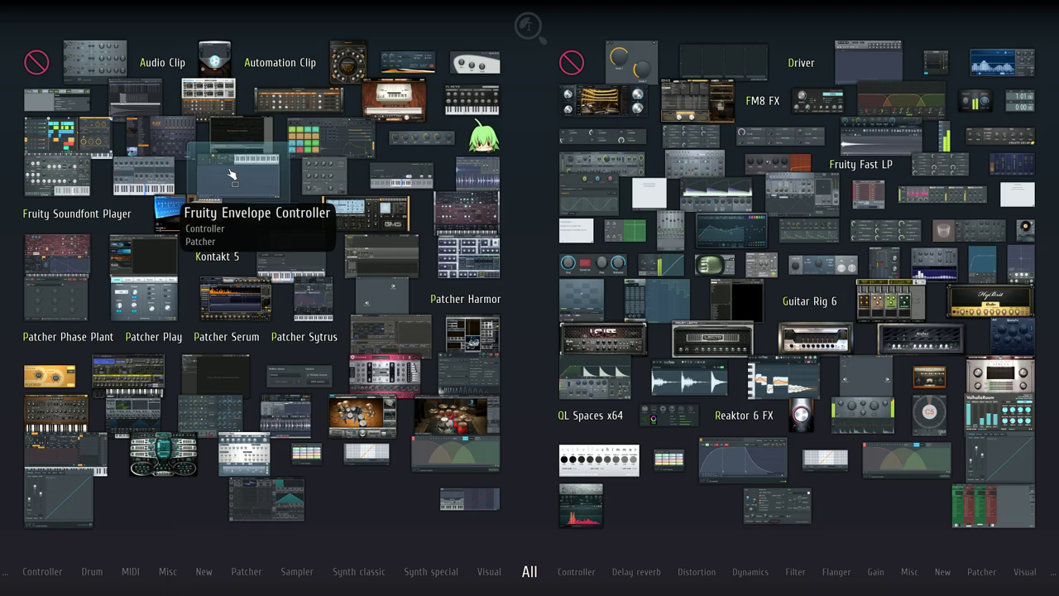
{"action": "key", "text": "Escape"}
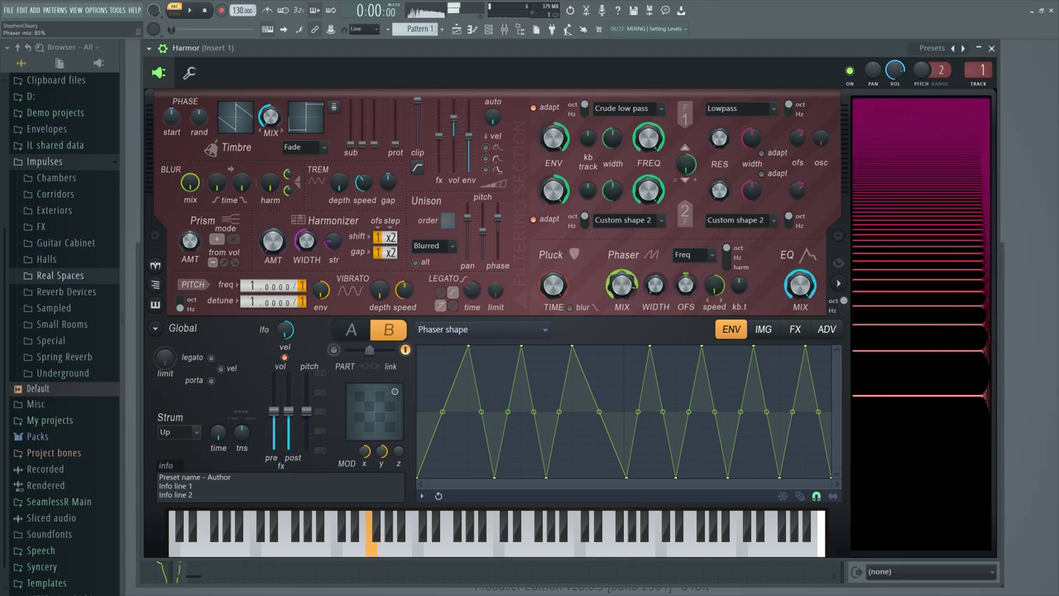
Raise the phaser mix and bring up Harmor's ADV global settings page.
{"action": "left_click_drag", "start_coordinate": [621, 285], "coordinate": [621, 266]}
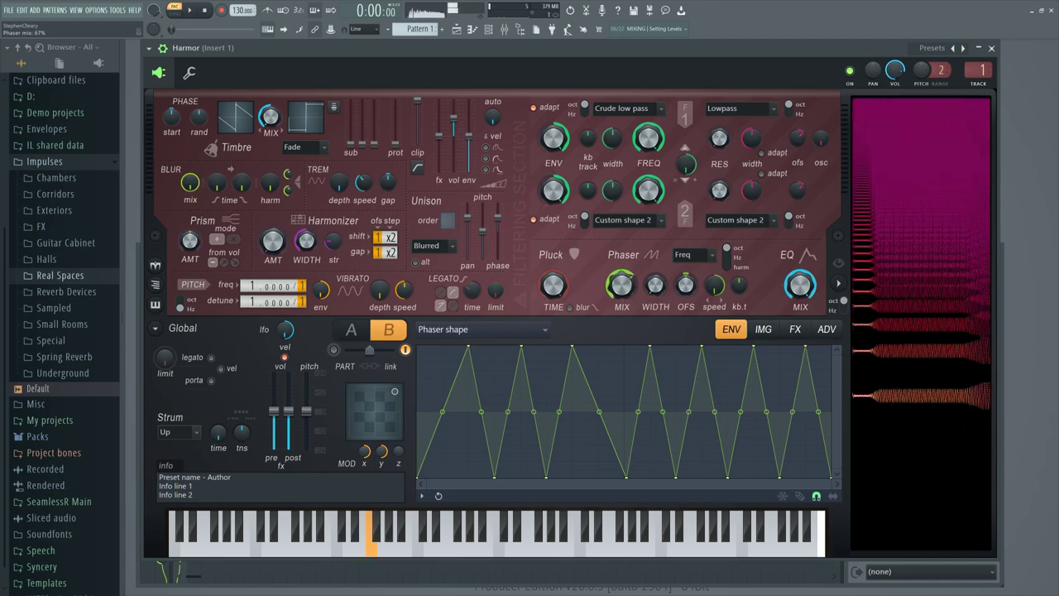
{"action": "left_click", "coordinate": [827, 328]}
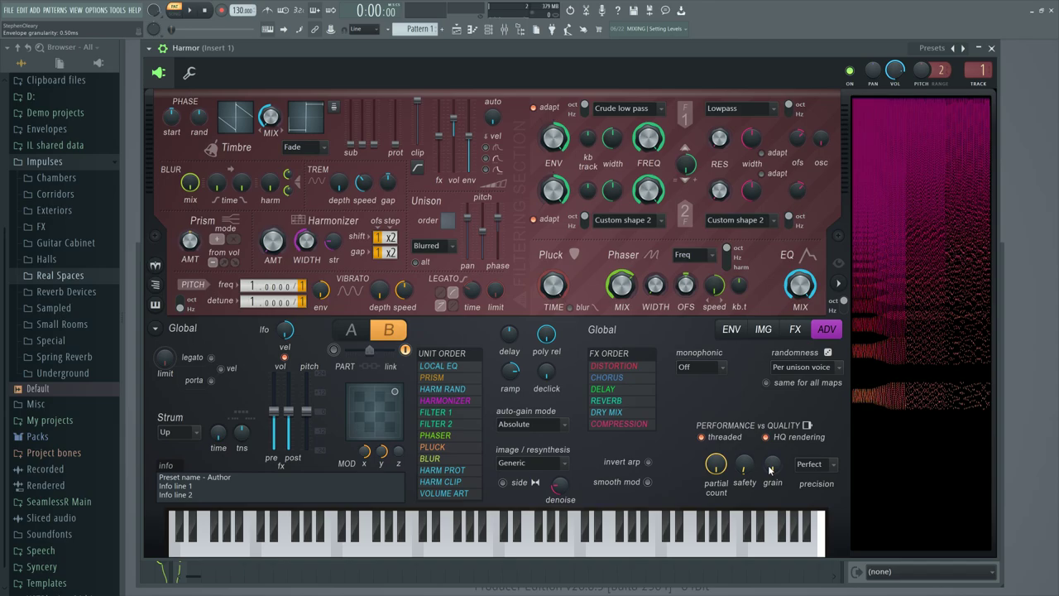
Set envelope granularity to about 0.65 ms and audition a note.
{"action": "left_click_drag", "start_coordinate": [769, 470], "coordinate": [769, 466]}
{"action": "key", "text": "v"}
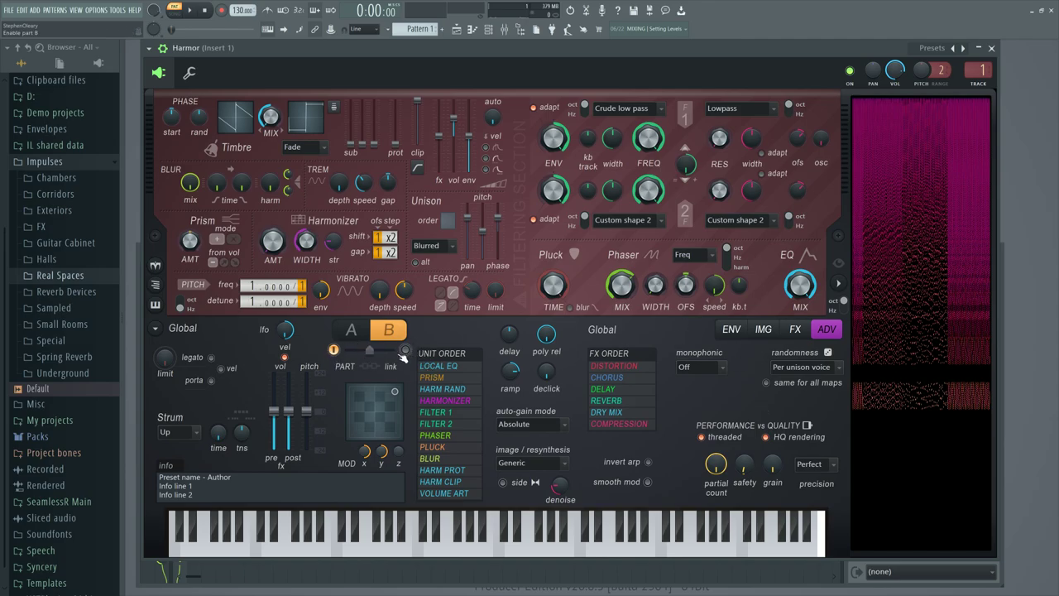
On part A's envelope page, try raising then lowering Y modulation while auditioning E5 notes.
{"action": "left_click", "coordinate": [350, 335]}
{"action": "left_click", "coordinate": [736, 329]}
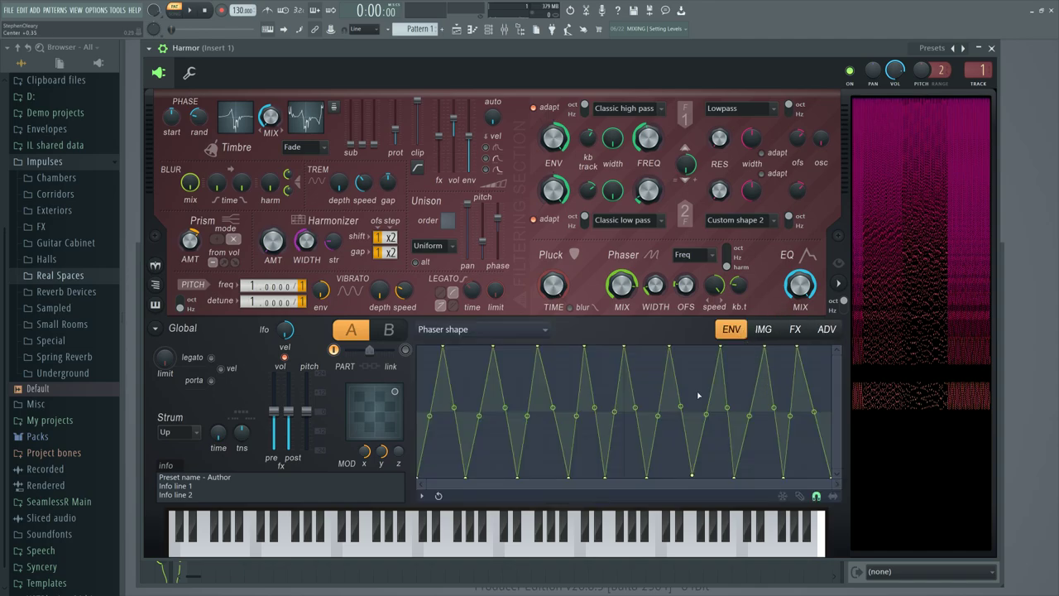
{"action": "left_click_drag", "start_coordinate": [389, 462], "coordinate": [382, 447]}
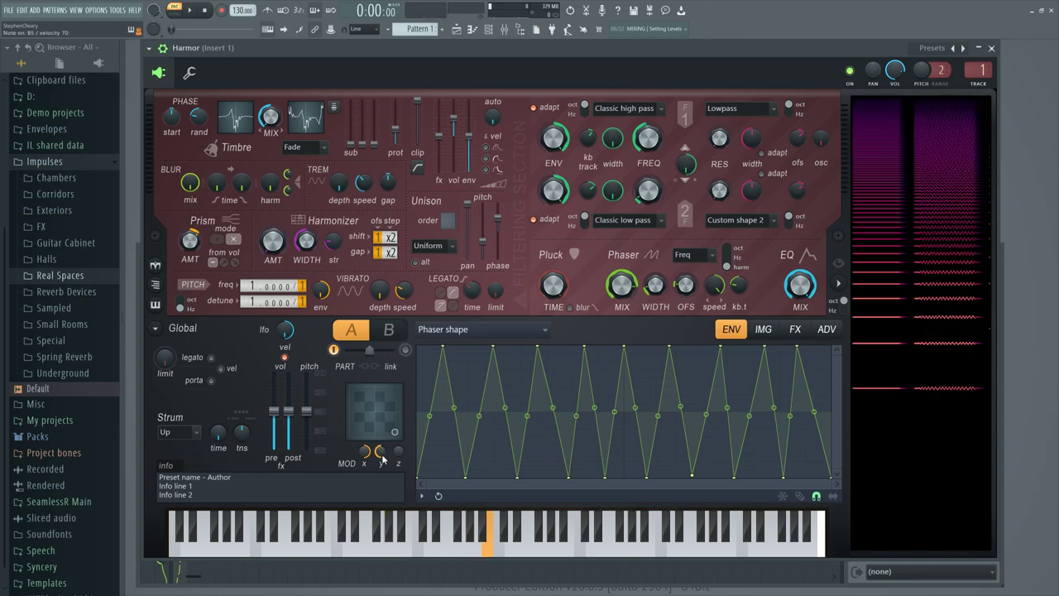
{"action": "key", "text": "m"}
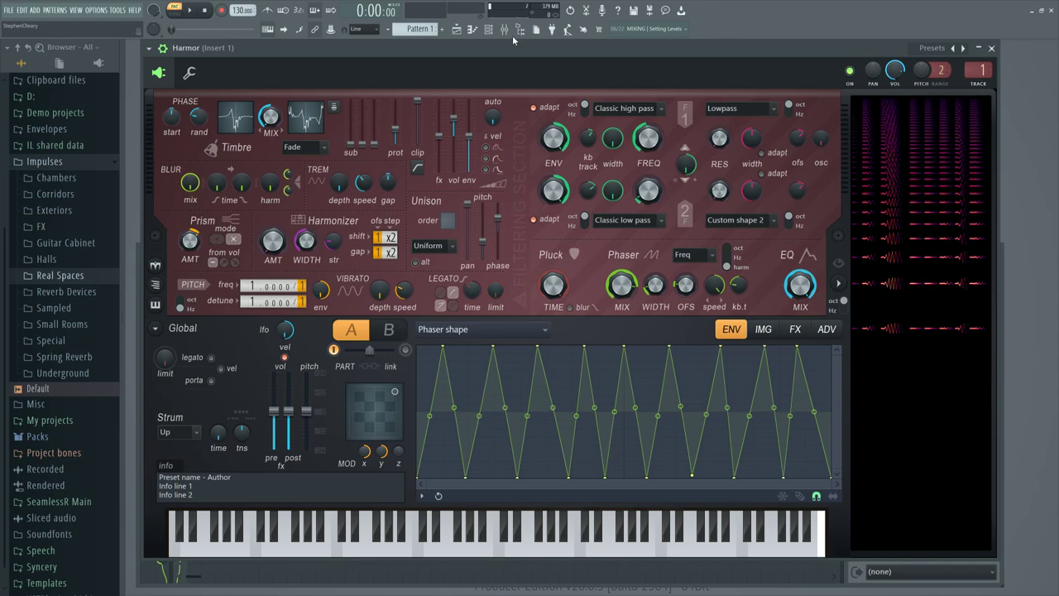
{"action": "key", "text": "m"}
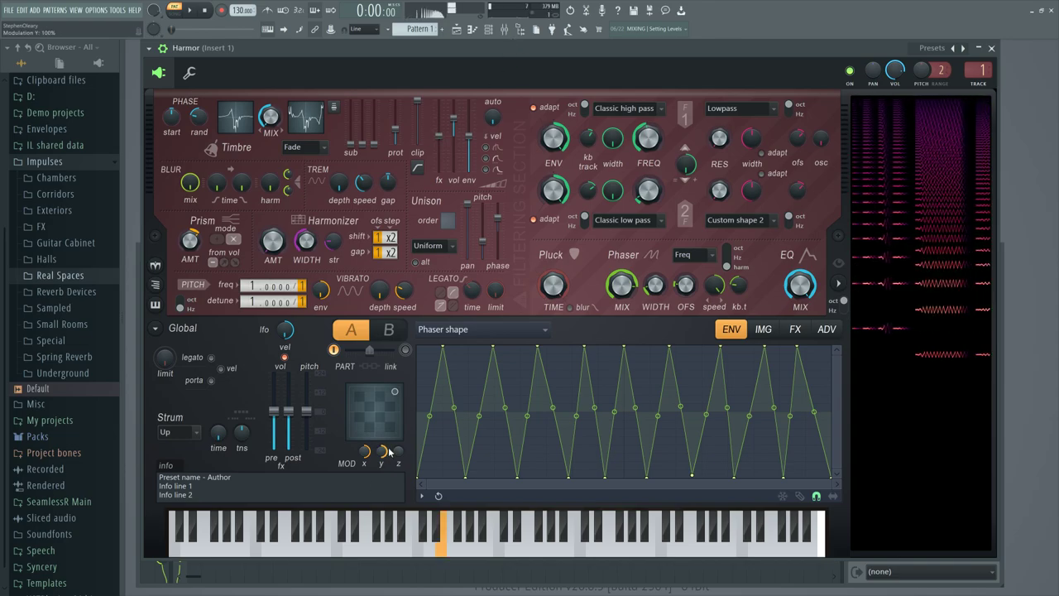
{"action": "left_click_drag", "start_coordinate": [388, 451], "coordinate": [367, 458]}
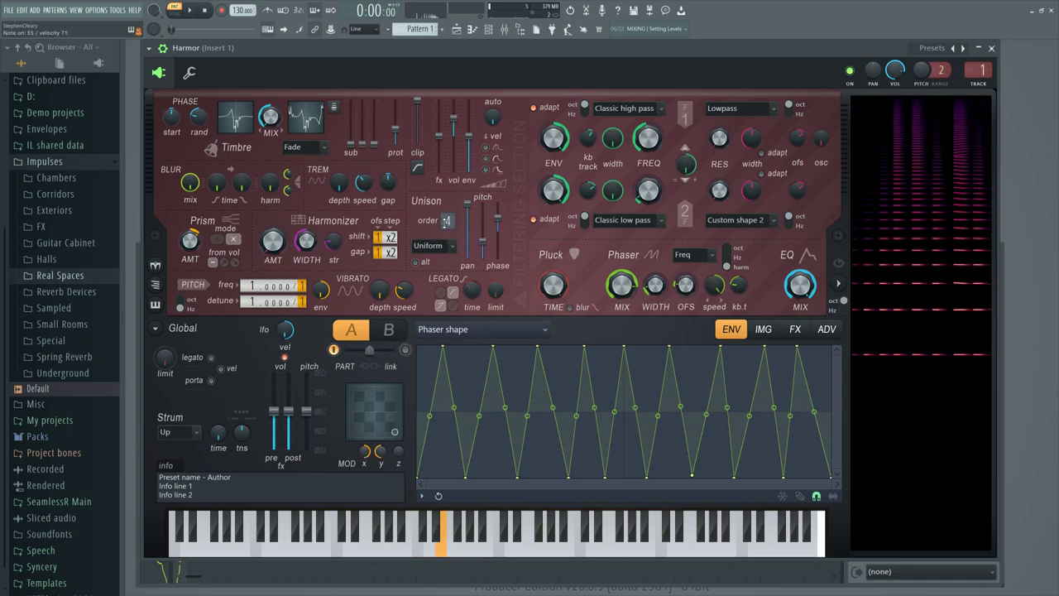
{"action": "key", "text": "m"}
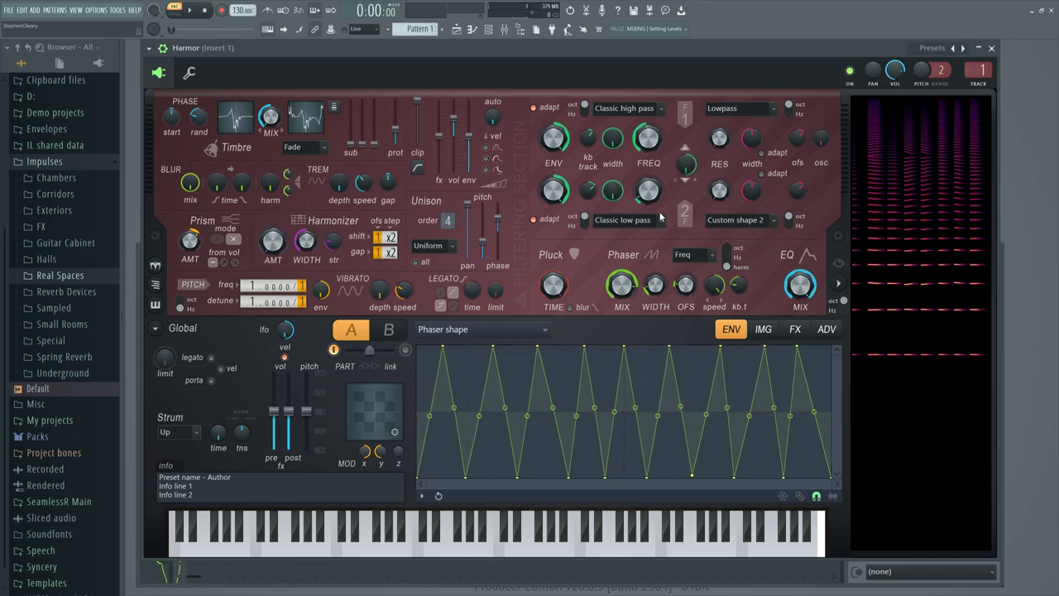
Map filter 2 frequency to Velocity mapping with a rising ramp, then test it by playing C.
{"action": "right_click", "coordinate": [648, 139]}
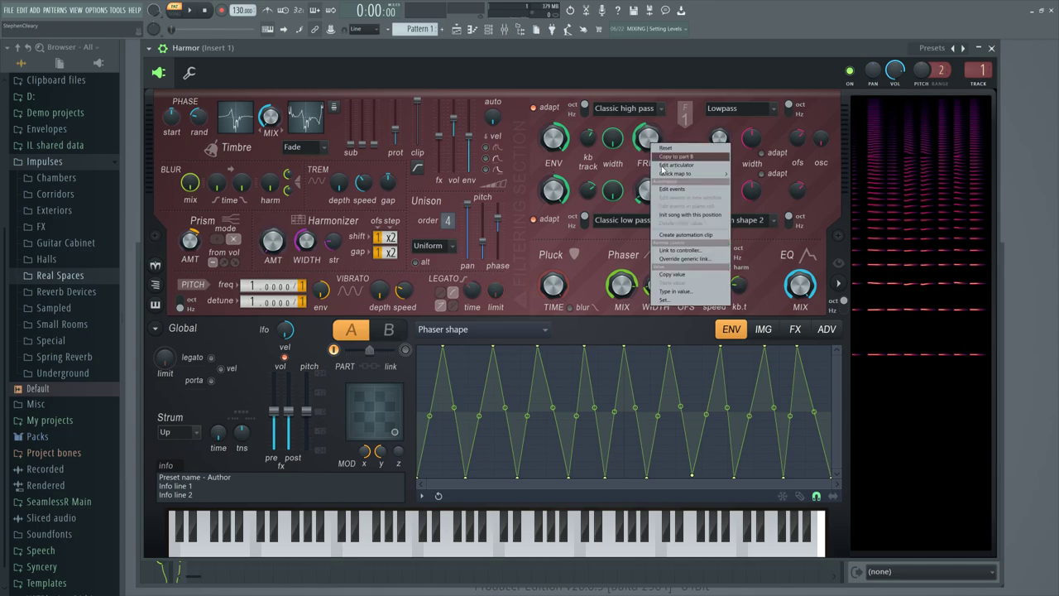
{"action": "left_click", "coordinate": [674, 171]}
{"action": "left_click", "coordinate": [584, 328]}
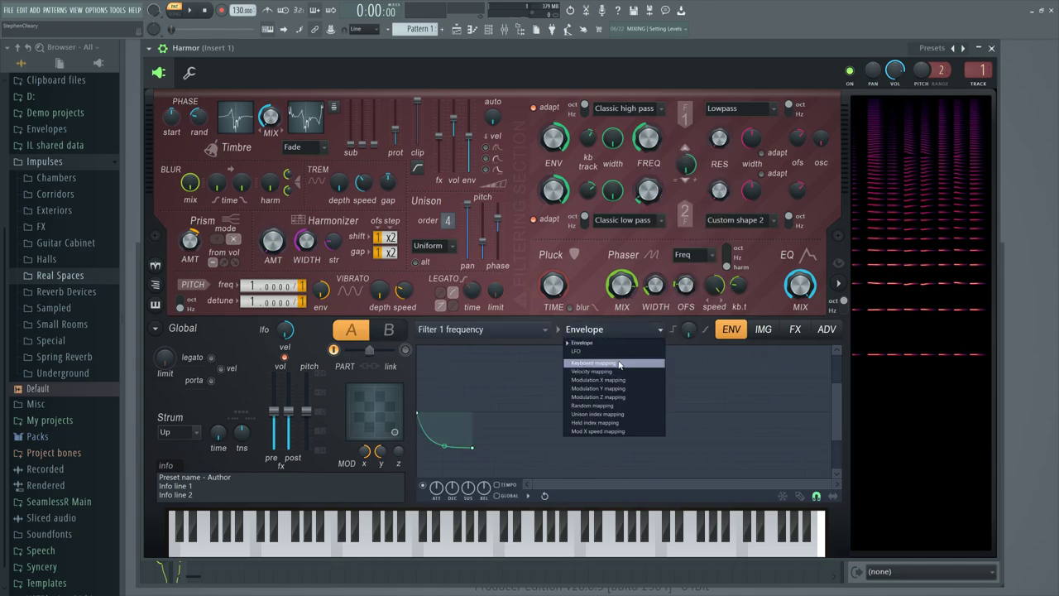
{"action": "right_click", "coordinate": [648, 197]}
{"action": "left_click", "coordinate": [668, 224]}
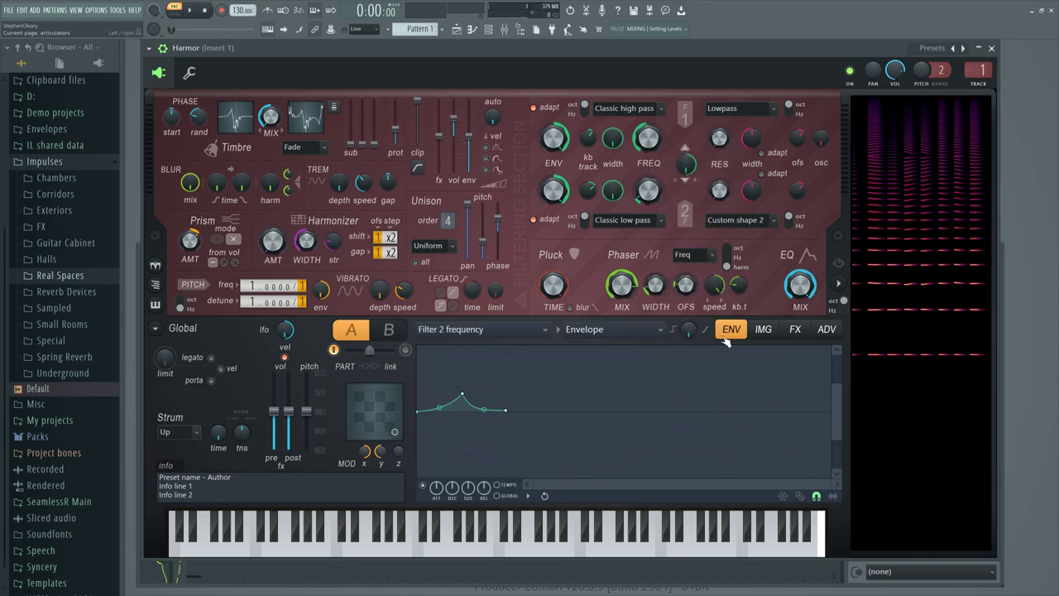
{"action": "left_click", "coordinate": [627, 329]}
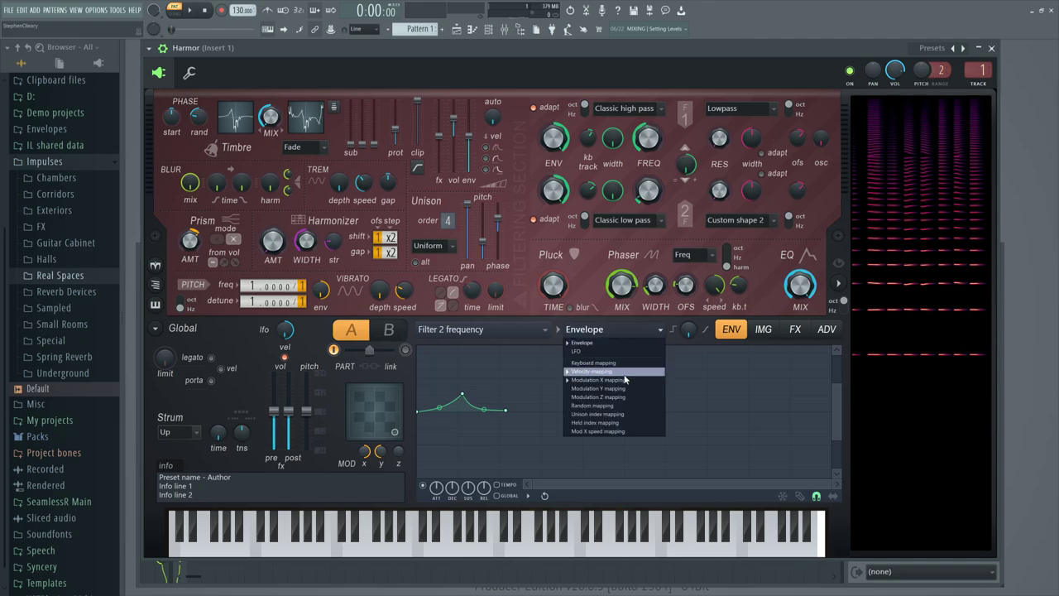
{"action": "left_click", "coordinate": [625, 372]}
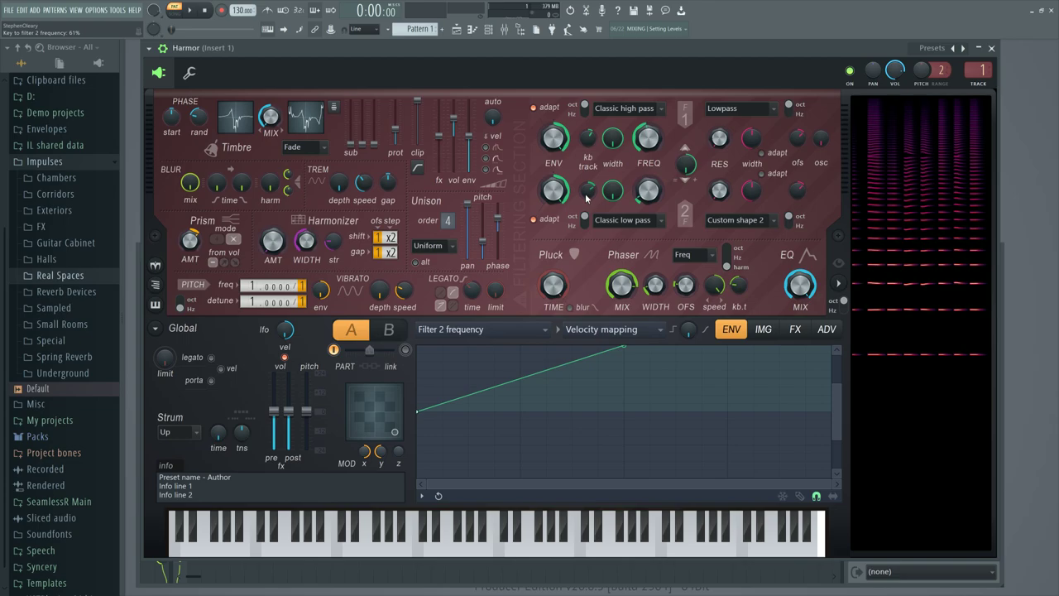
{"action": "key", "text": "c"}
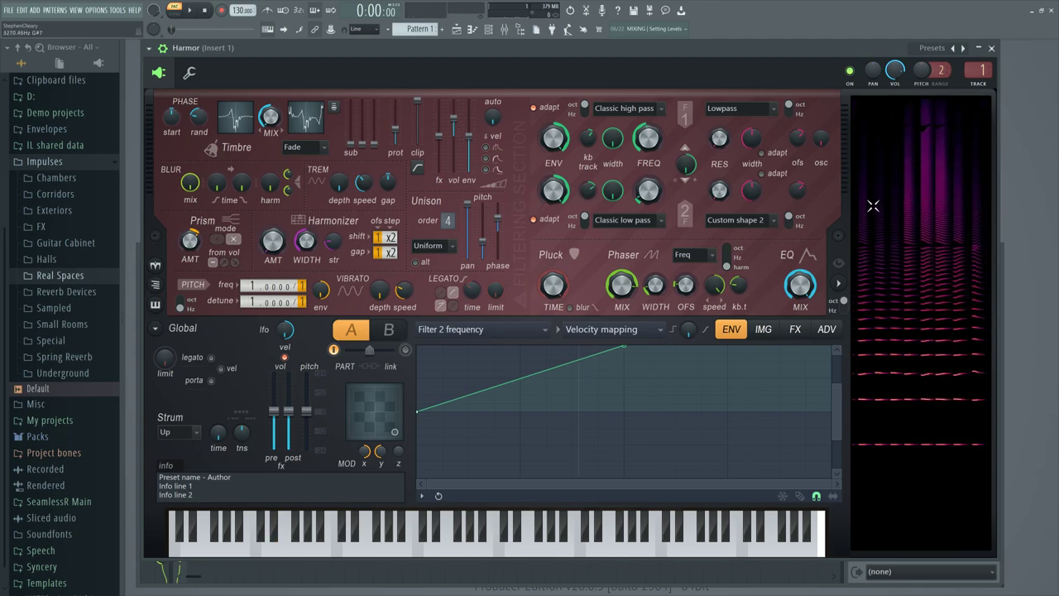
Switch filter 2 frequency to Random mapping and raise the curve's right end slightly.
{"action": "right_click", "coordinate": [653, 194]}
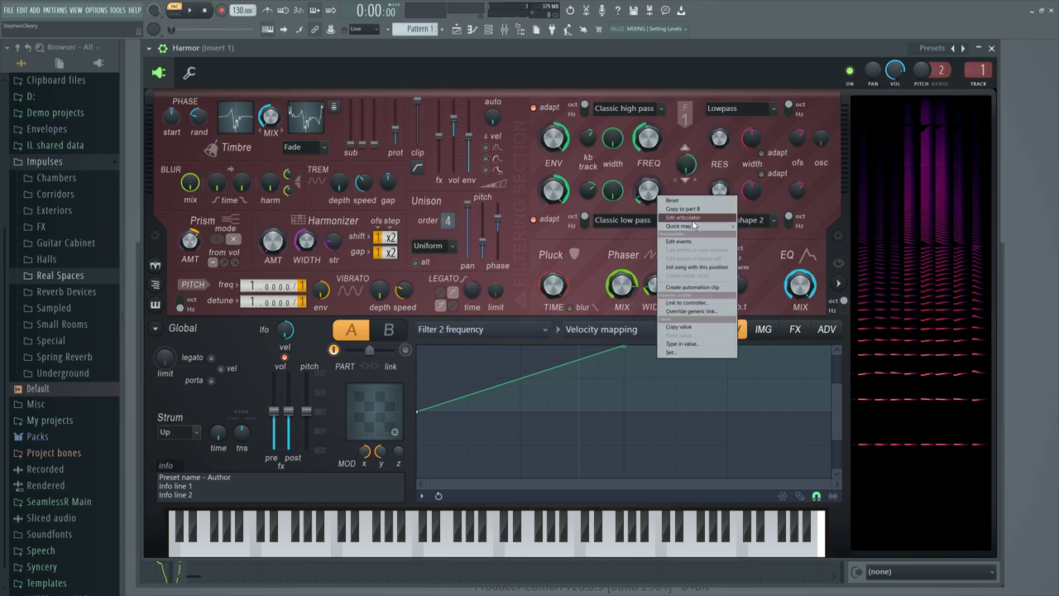
{"action": "left_click", "coordinate": [610, 329]}
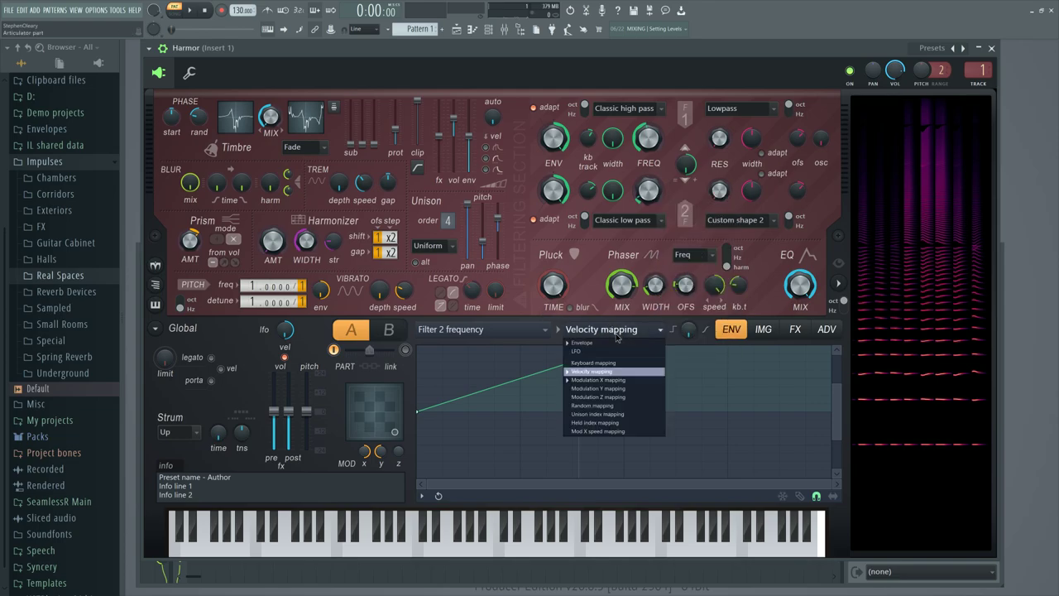
{"action": "left_click", "coordinate": [606, 405]}
{"action": "left_click_drag", "start_coordinate": [831, 411], "coordinate": [832, 388]}
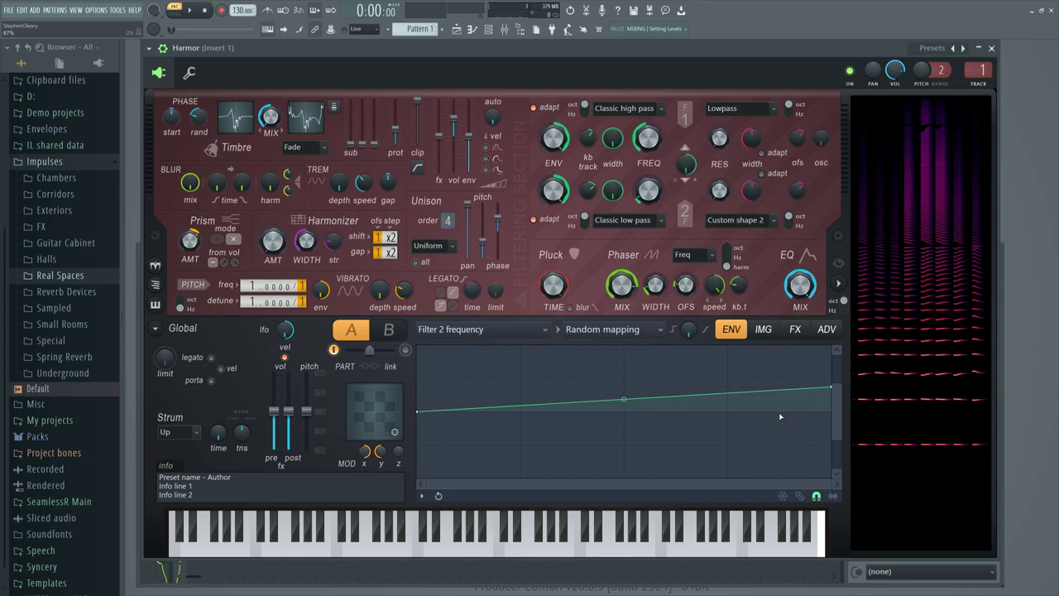
Enable 'same for all maps' on the ADV page, then return to the ENV page.
{"action": "left_click", "coordinate": [827, 329]}
{"action": "left_click", "coordinate": [809, 382]}
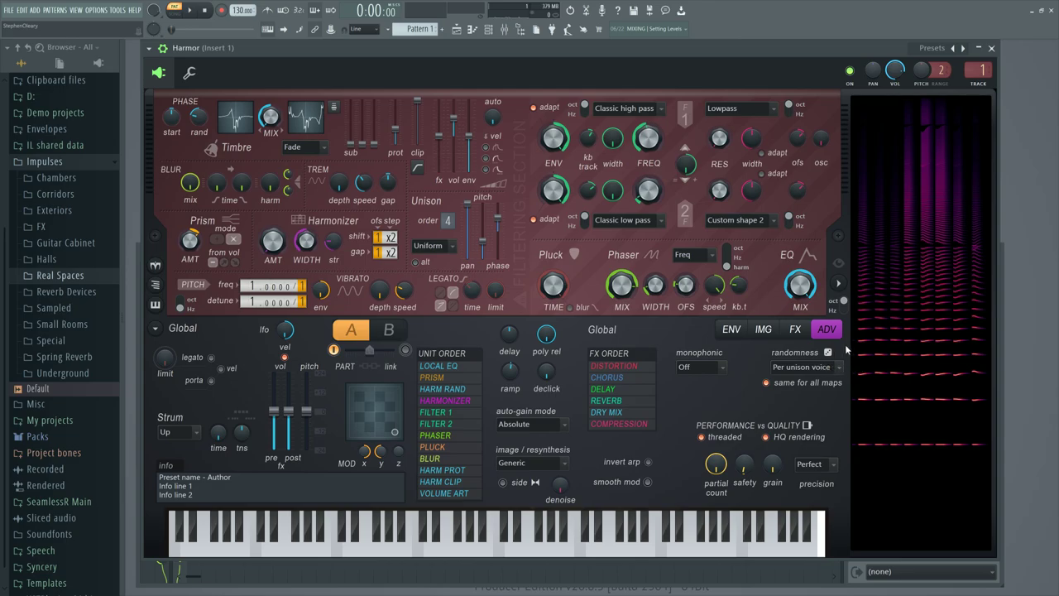
{"action": "left_click", "coordinate": [756, 334]}
{"action": "left_click", "coordinate": [732, 331]}
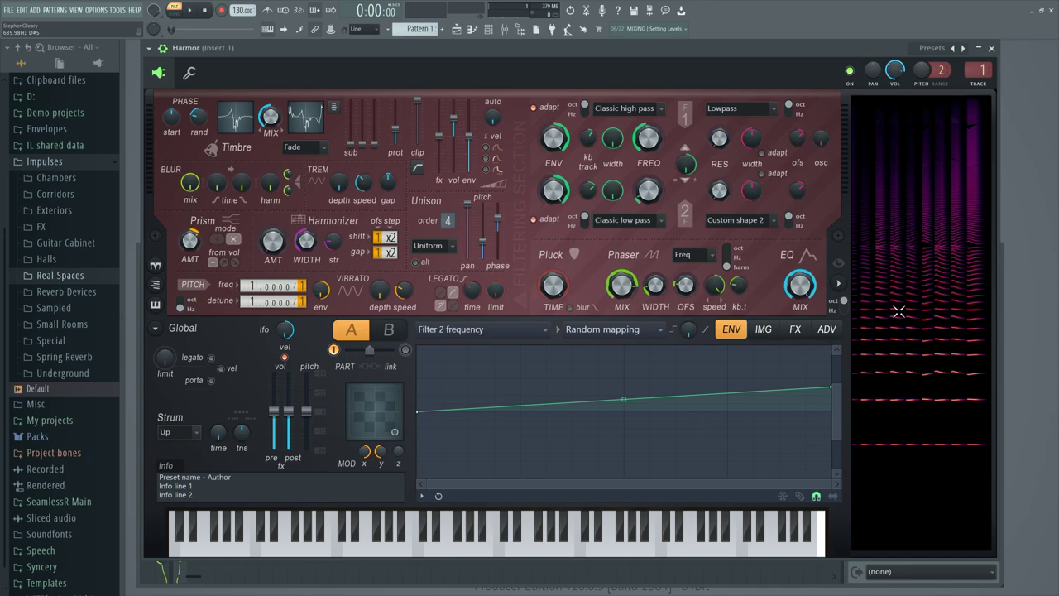
Show the Harmonic prism envelope in the envelope editor.
{"action": "right_click", "coordinate": [189, 240]}
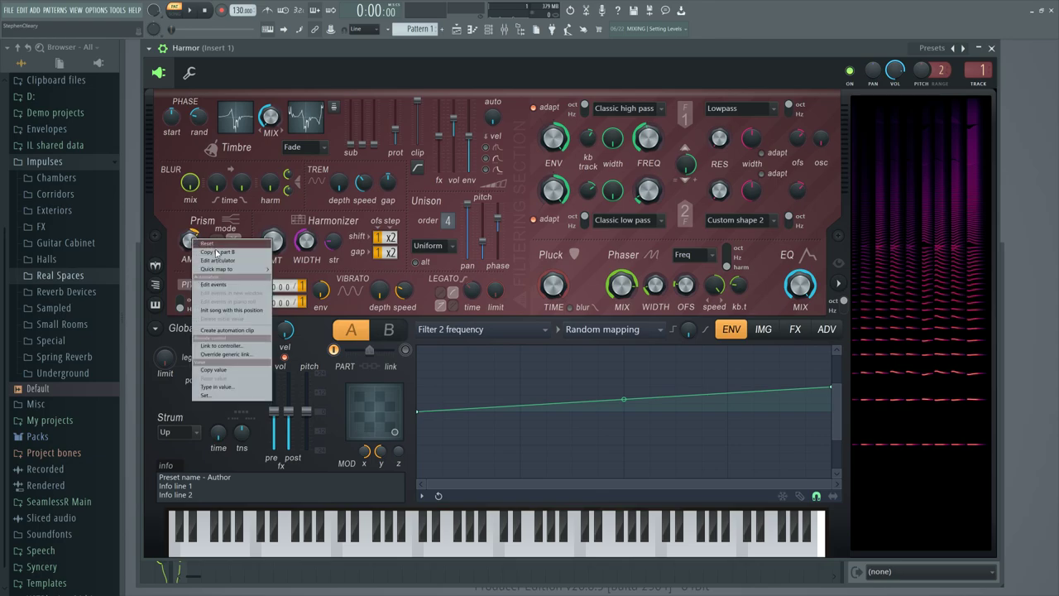
{"action": "left_click", "coordinate": [543, 329]}
{"action": "left_click", "coordinate": [641, 366]}
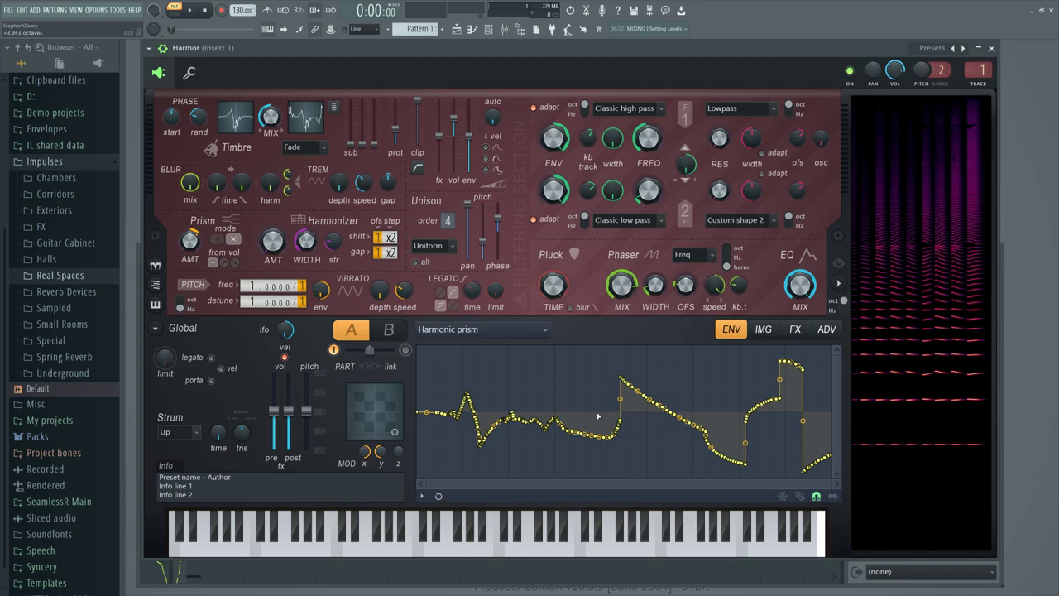
Switch the envelope editor target to Harmonic unison pitch.
{"action": "left_click", "coordinate": [483, 328]}
{"action": "left_click", "coordinate": [640, 378]}
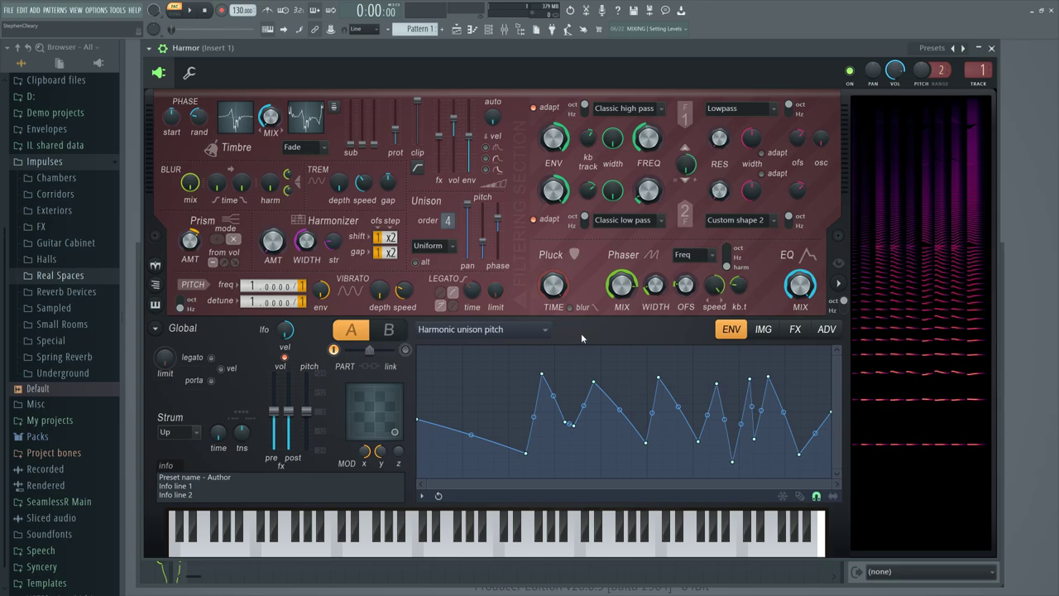
Select Harmonic prism as the envelope target, review ADV randomness settings, and go back to ENV.
{"action": "left_click", "coordinate": [511, 332]}
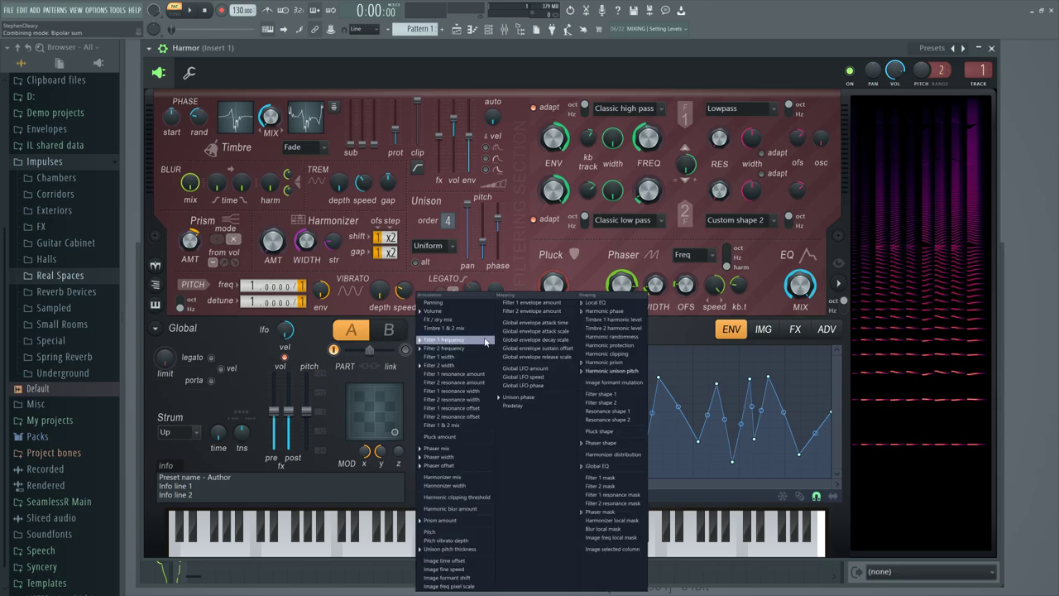
{"action": "left_click", "coordinate": [632, 362]}
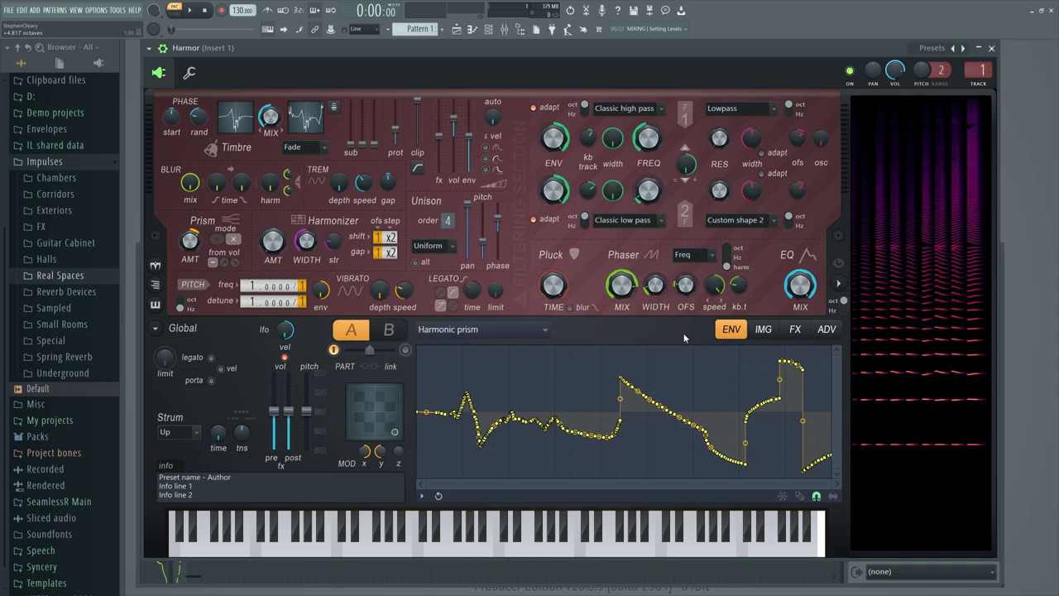
{"action": "left_click", "coordinate": [827, 329]}
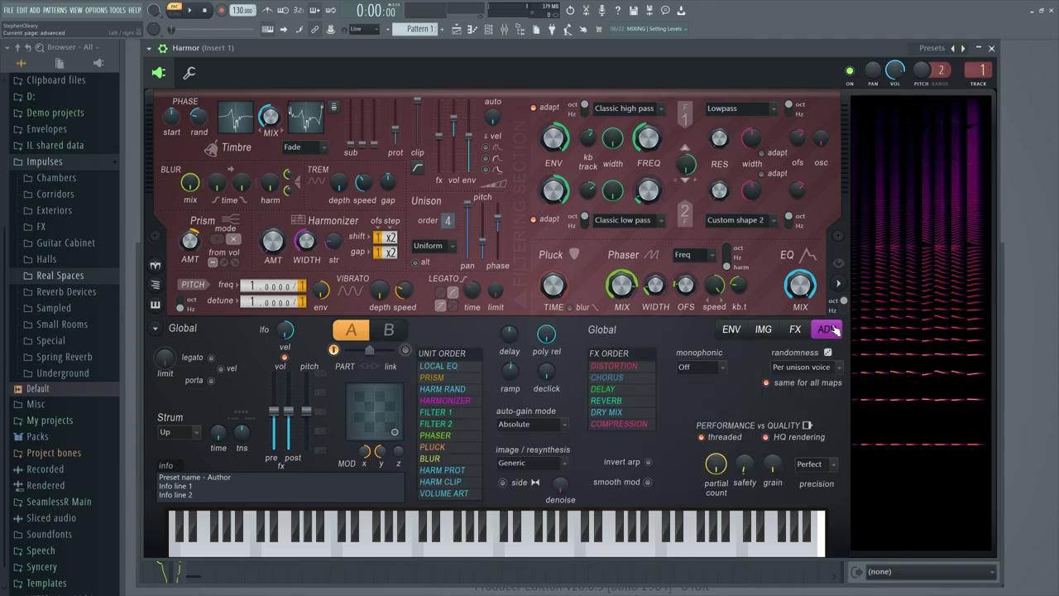
{"action": "left_click", "coordinate": [731, 330]}
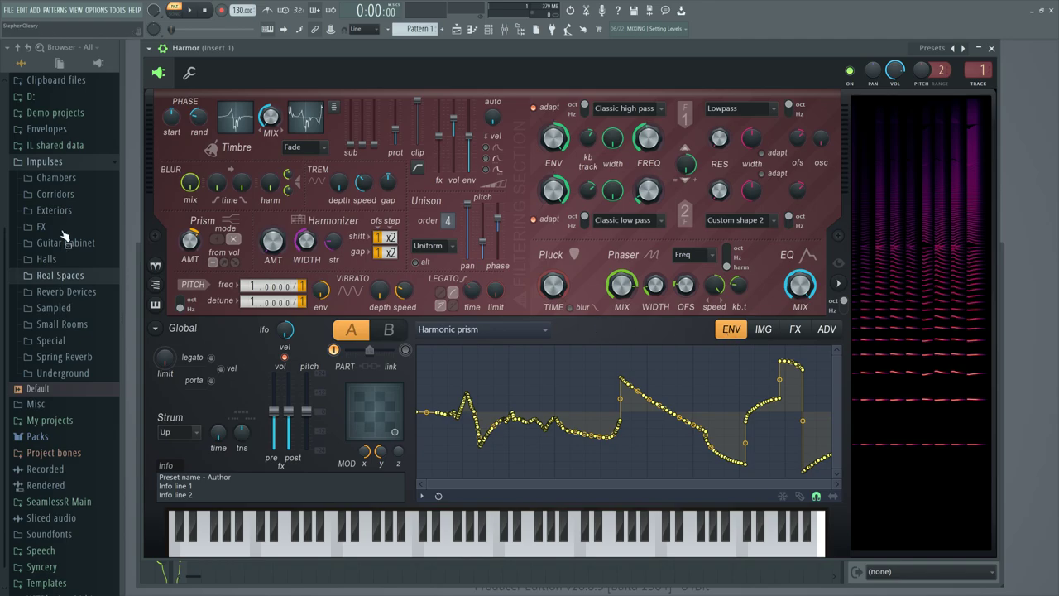
Give Prism amount a Unison index mapping rising ramp and set its amount to 27%.
{"action": "right_click", "coordinate": [189, 241]}
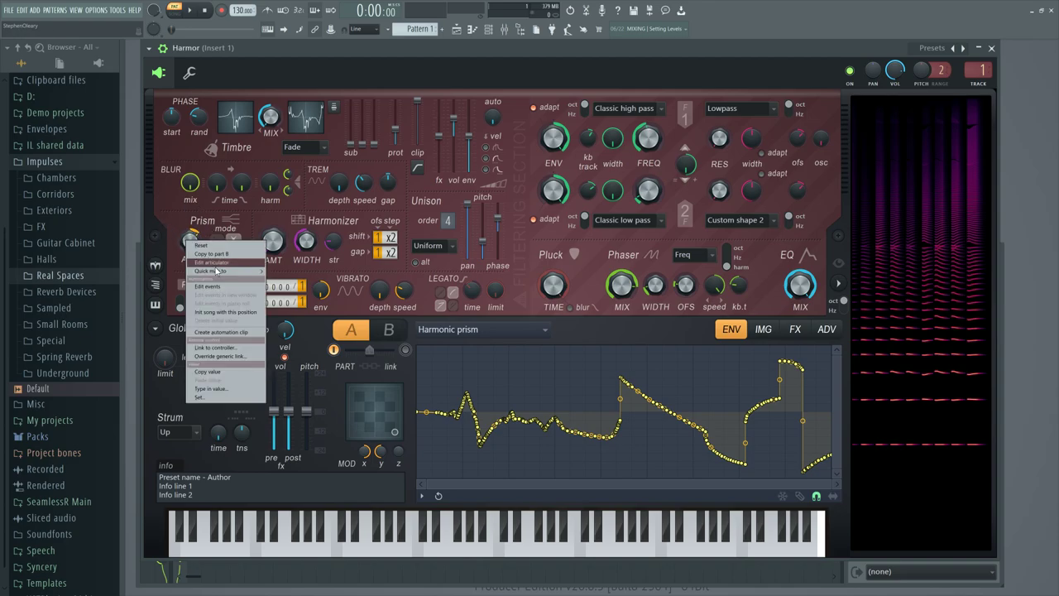
{"action": "left_click", "coordinate": [218, 268]}
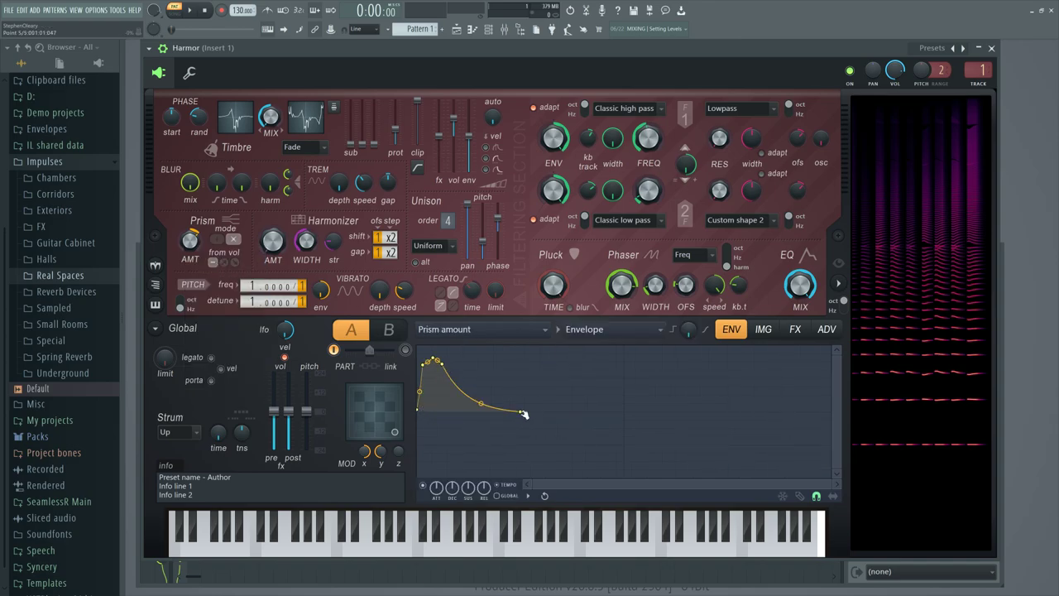
{"action": "mouse_move", "coordinate": [519, 411]}
{"action": "left_mouse_down"}
{"action": "mouse_move", "coordinate": [520, 444]}
{"action": "mouse_move", "coordinate": [520, 411]}
{"action": "left_mouse_up"}
{"action": "left_click", "coordinate": [613, 331]}
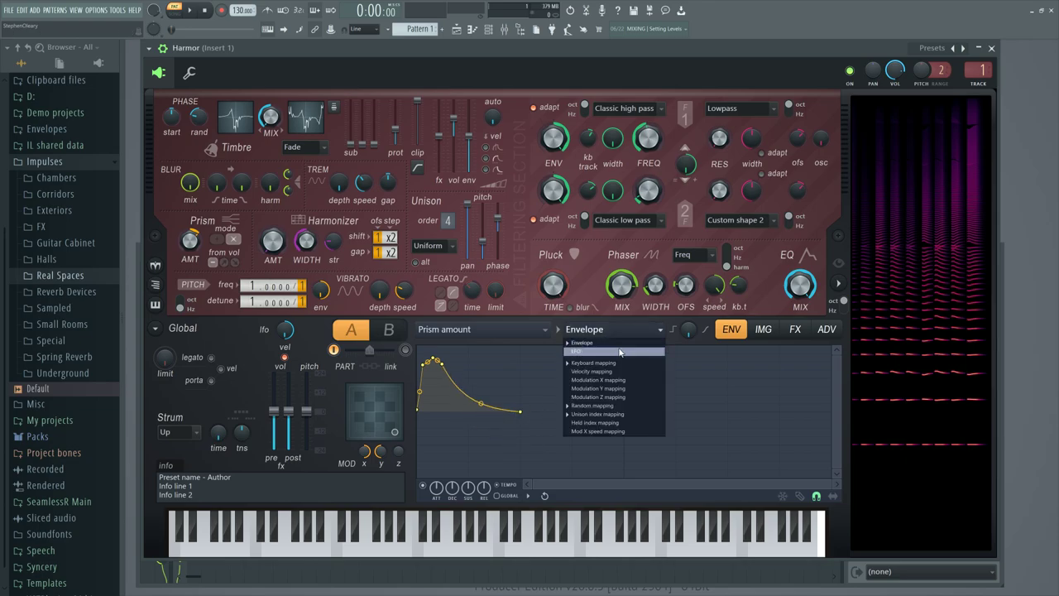
{"action": "left_click", "coordinate": [618, 405]}
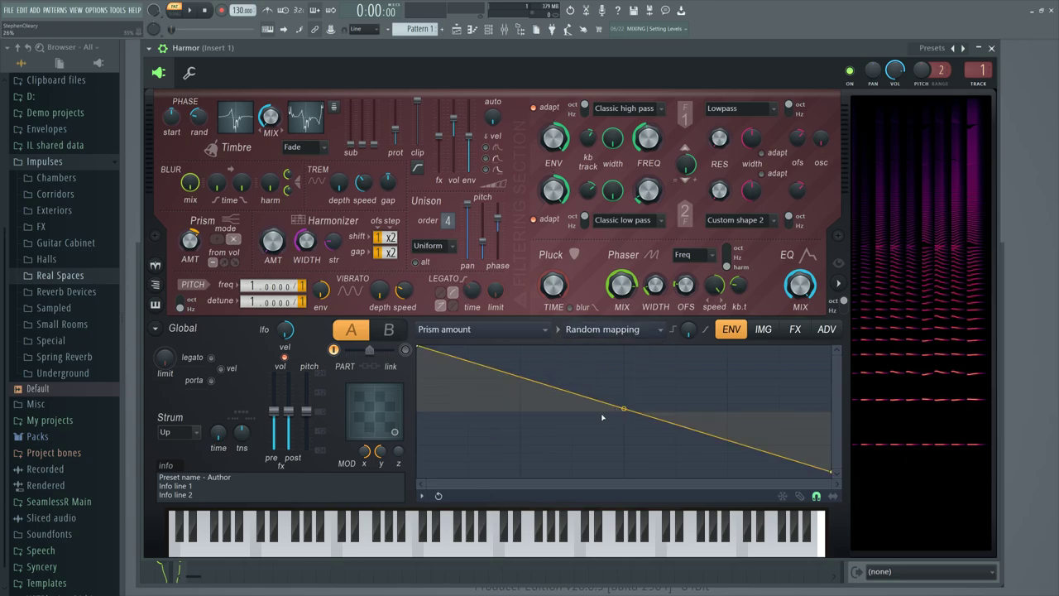
{"action": "left_click", "coordinate": [612, 329]}
{"action": "left_click", "coordinate": [616, 414]}
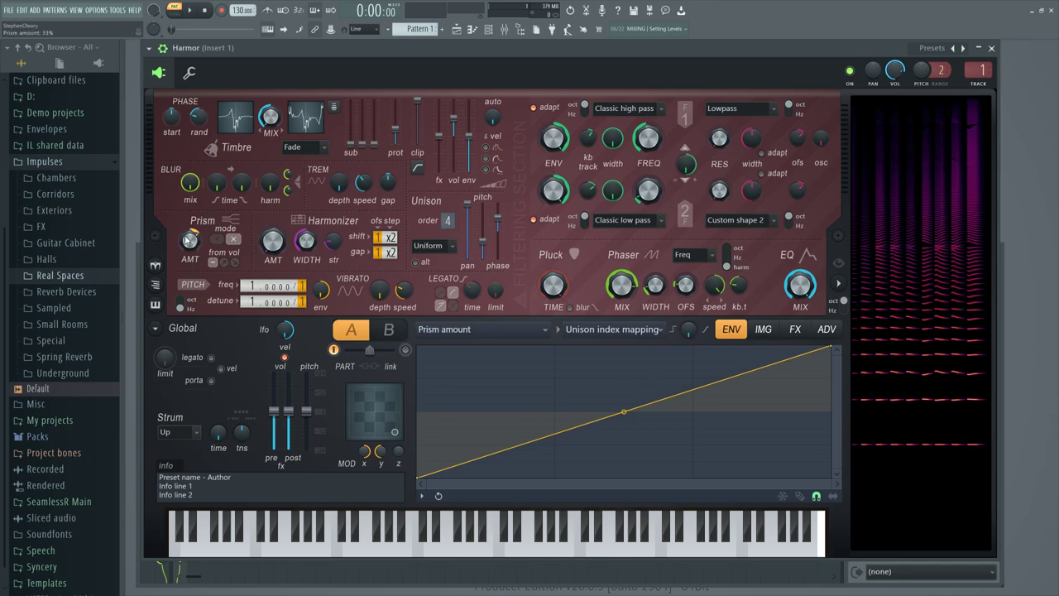
{"action": "left_click_drag", "start_coordinate": [197, 238], "coordinate": [196, 248]}
Display the flat Timbre 1 harmonic level envelope and zoom the editor with its scrollbar.
{"action": "left_click", "coordinate": [527, 335]}
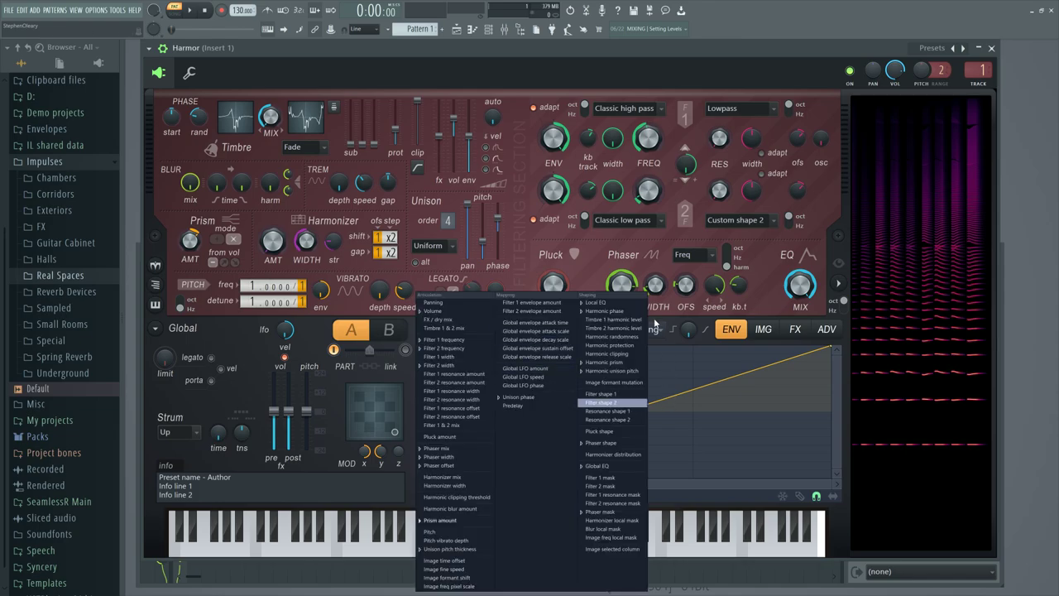
{"action": "left_click", "coordinate": [612, 362]}
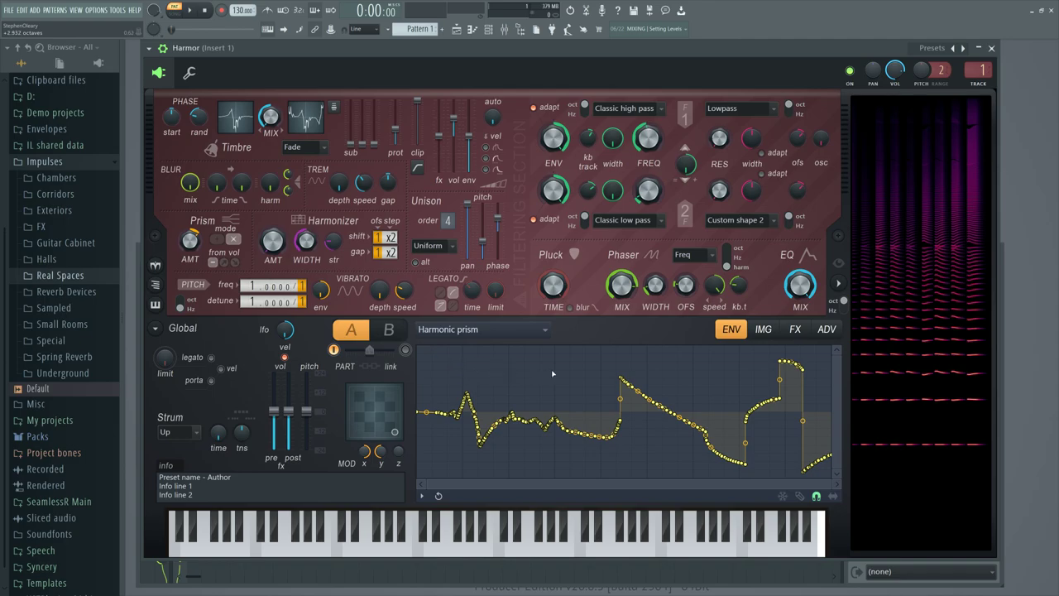
{"action": "left_click", "coordinate": [222, 133]}
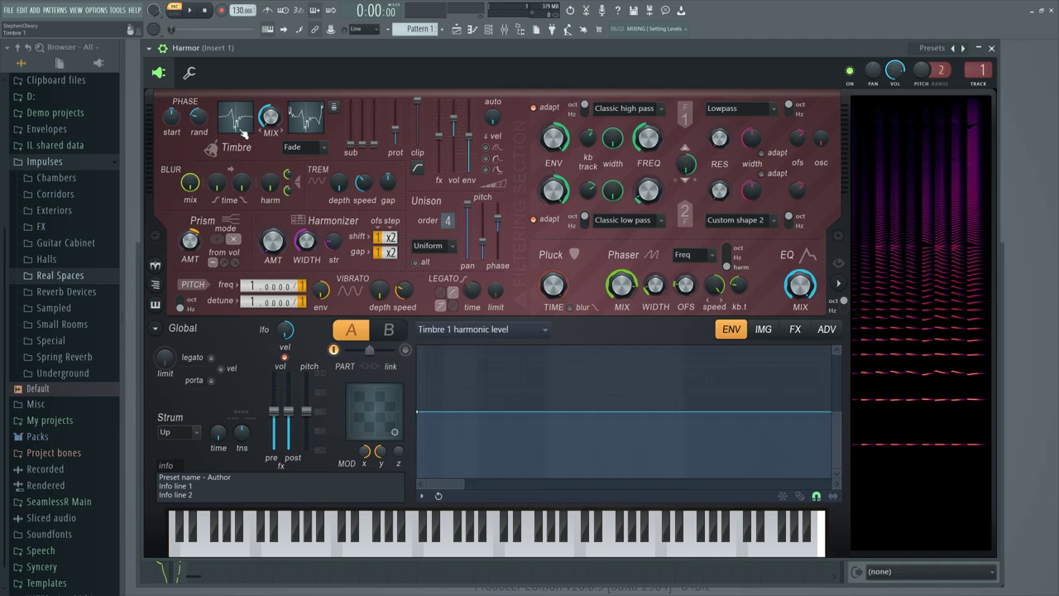
{"action": "left_click_drag", "start_coordinate": [464, 486], "coordinate": [432, 481]}
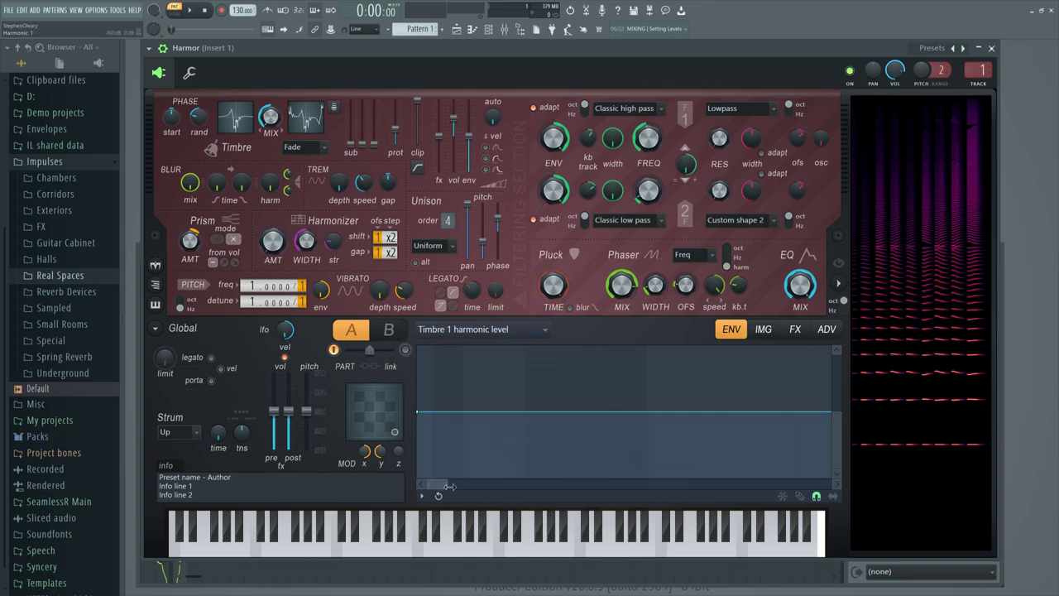
{"action": "left_click_drag", "start_coordinate": [472, 486], "coordinate": [834, 486]}
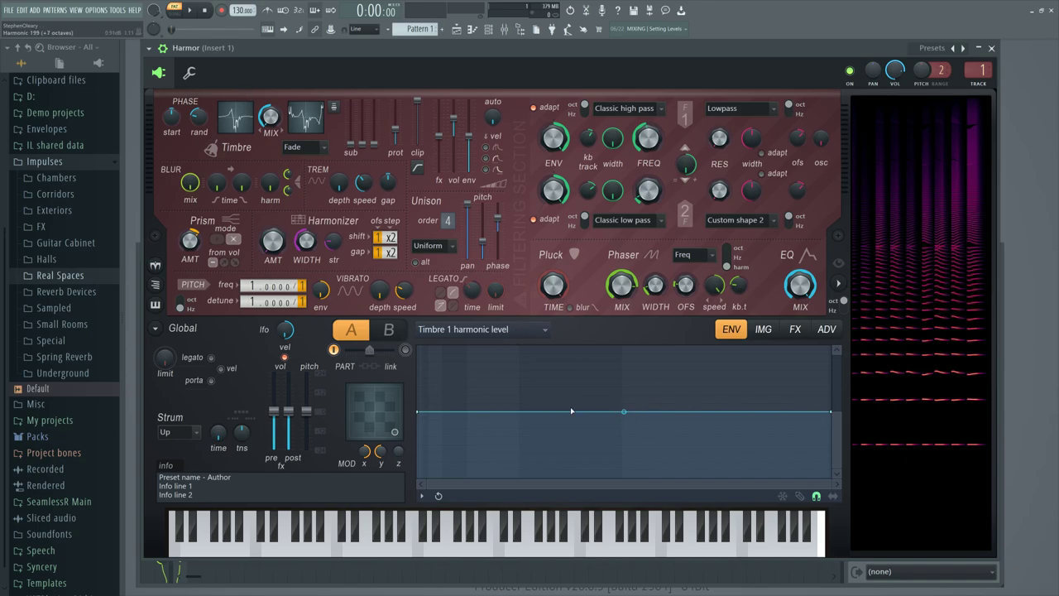
Select Harmonic prism from the envelope target list's Shaping submenu.
{"action": "left_click", "coordinate": [513, 329]}
{"action": "left_click", "coordinate": [613, 366]}
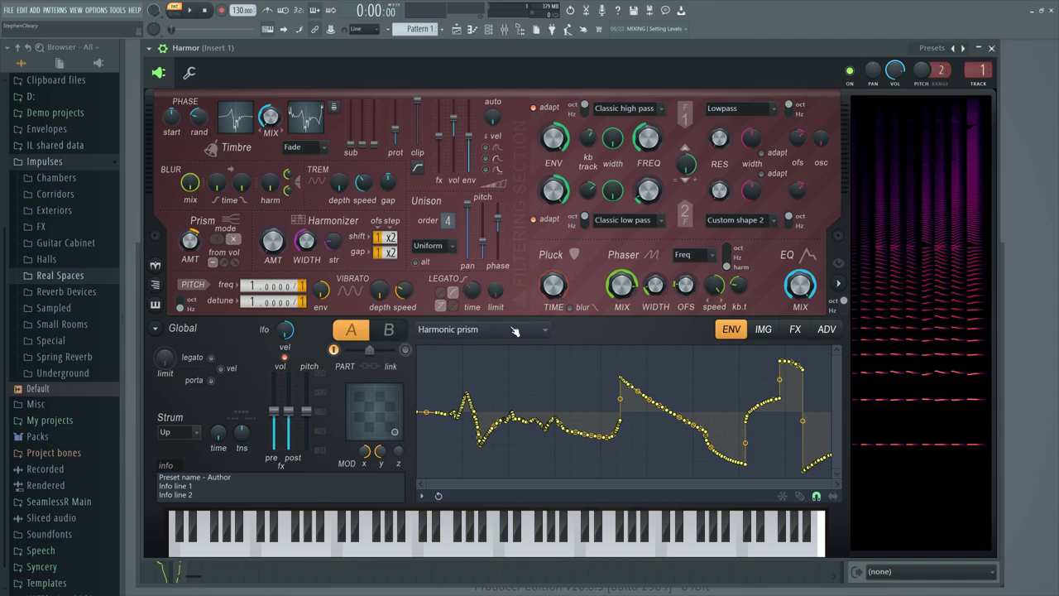
Reopen the Prism amount articulator showing its Unison index mapping ramp.
{"action": "left_click", "coordinate": [514, 331]}
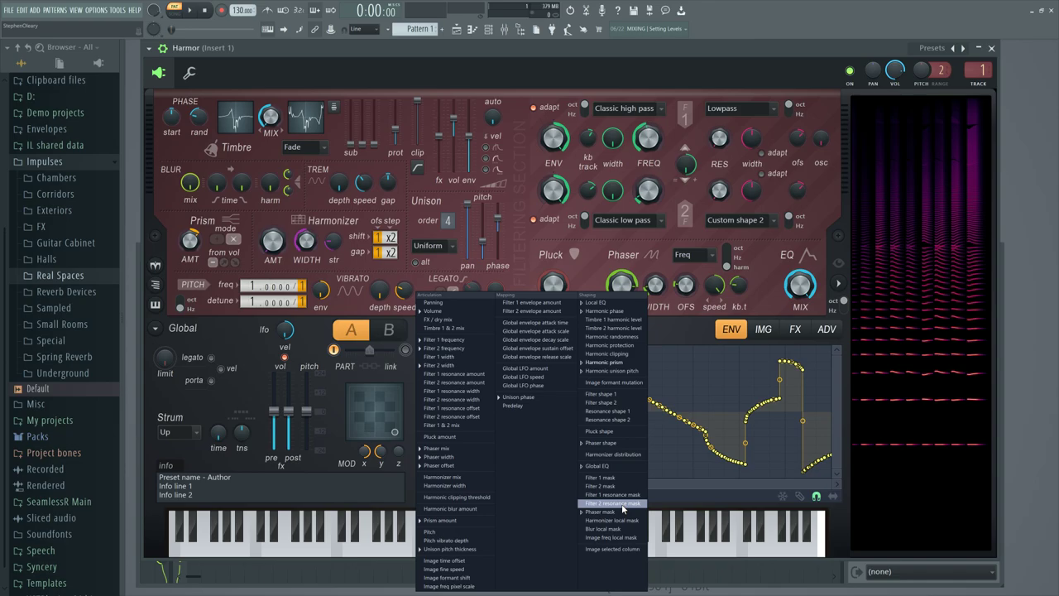
{"action": "left_click", "coordinate": [631, 364]}
{"action": "left_click", "coordinate": [538, 329]}
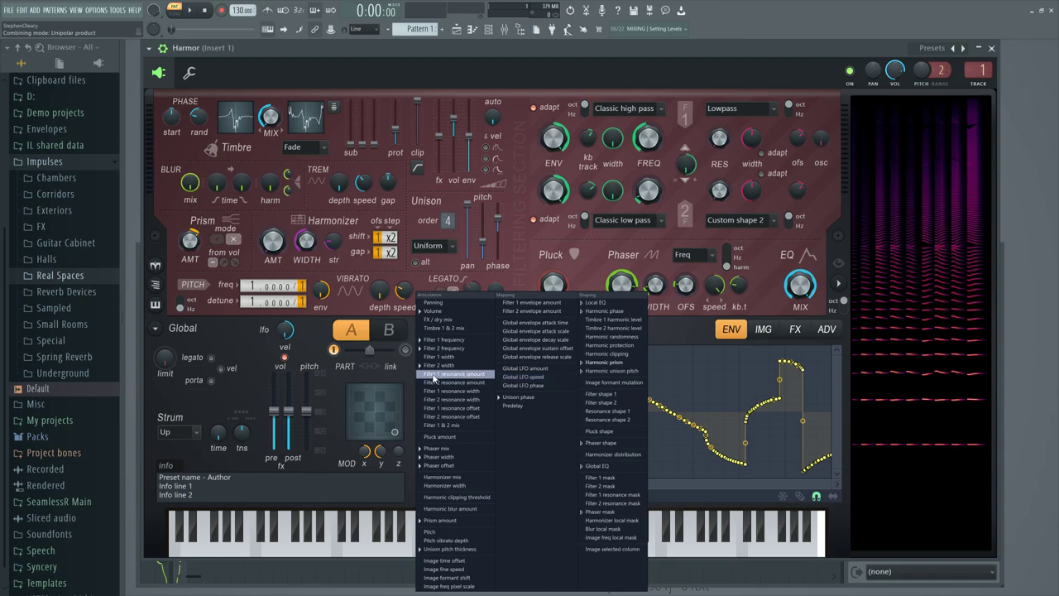
{"action": "left_click", "coordinate": [190, 240]}
{"action": "right_click", "coordinate": [190, 240]}
{"action": "left_click", "coordinate": [231, 248]}
{"action": "left_click", "coordinate": [608, 331]}
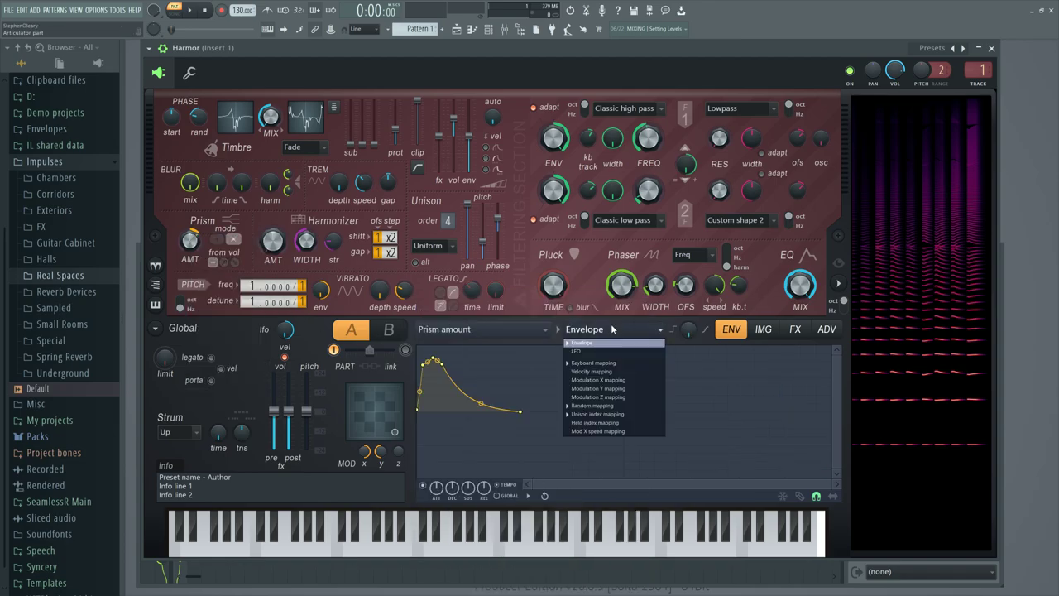
{"action": "left_click", "coordinate": [652, 414]}
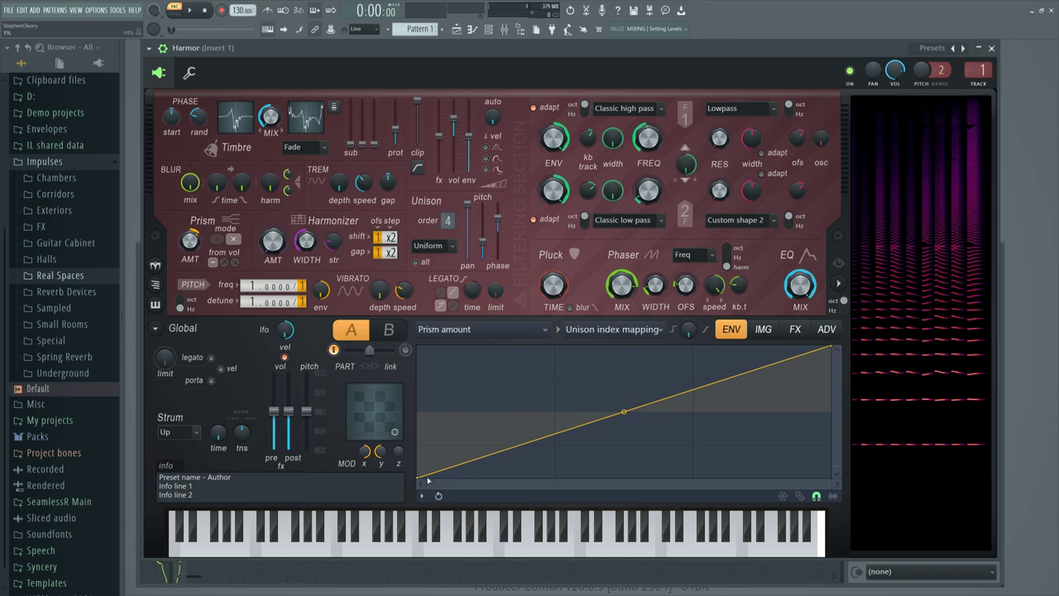
Keep the unison ramp's start at the bottom and pull its right end down.
{"action": "left_click_drag", "start_coordinate": [420, 478], "coordinate": [422, 436]}
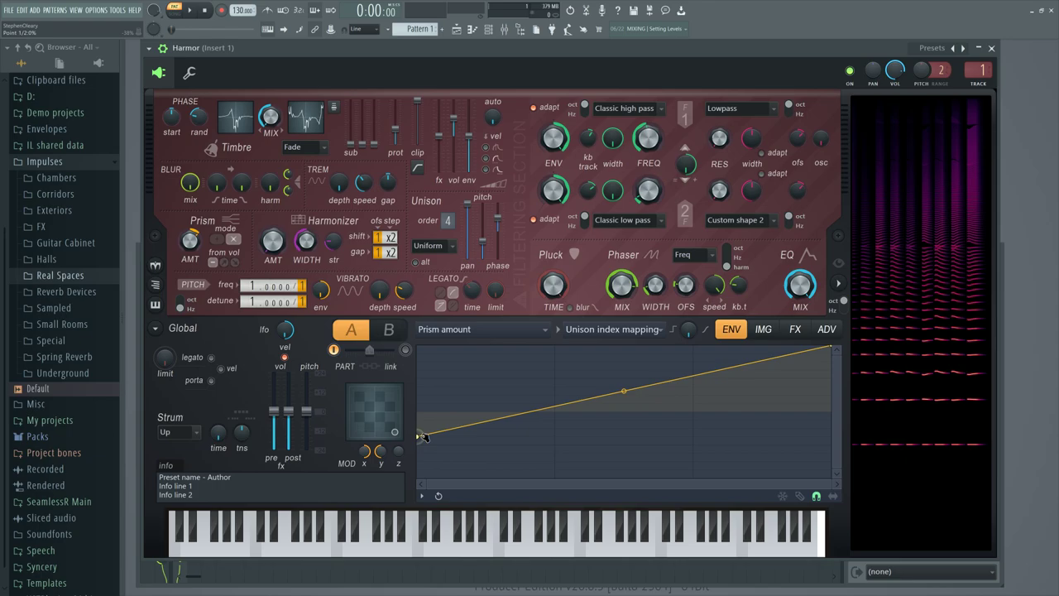
{"action": "left_click_drag", "start_coordinate": [422, 436], "coordinate": [415, 488]}
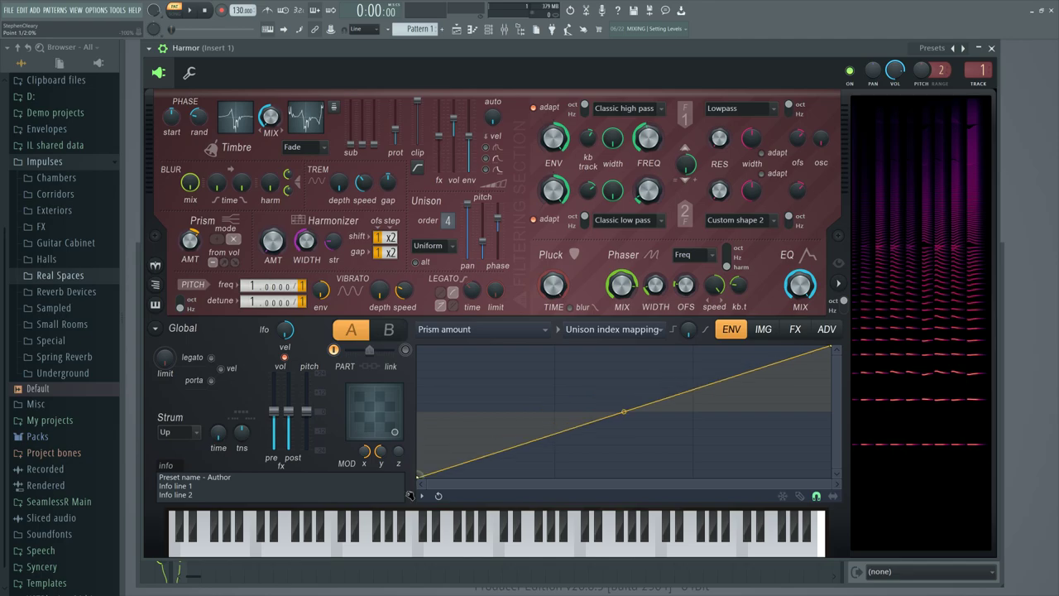
{"action": "left_click_drag", "start_coordinate": [829, 348], "coordinate": [839, 391]}
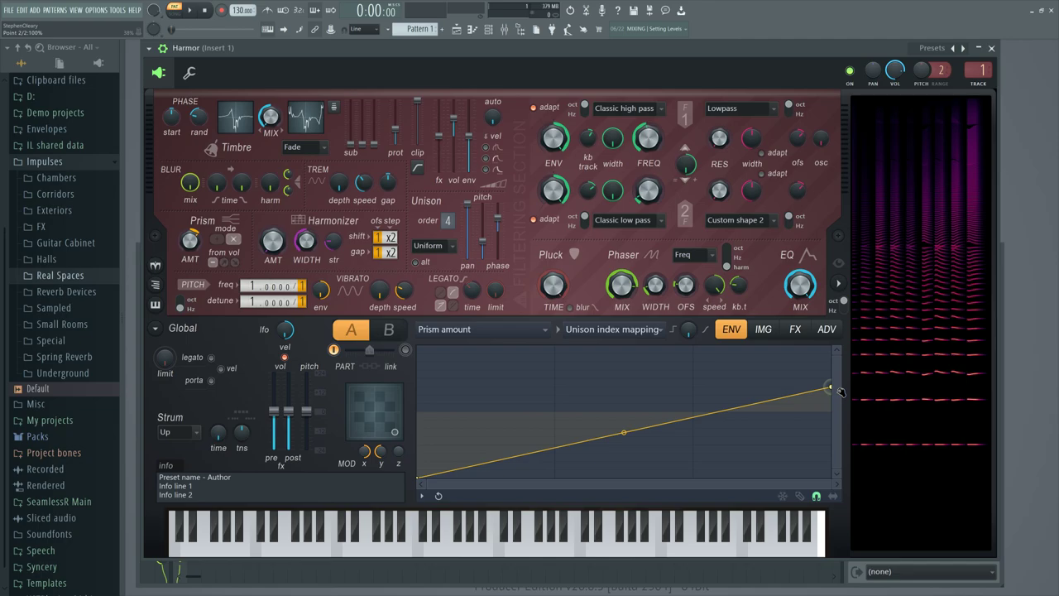
Raise the Prism amount unison-index ramp's end back to full height and audition two notes.
{"action": "left_click_drag", "start_coordinate": [839, 391], "coordinate": [846, 303]}
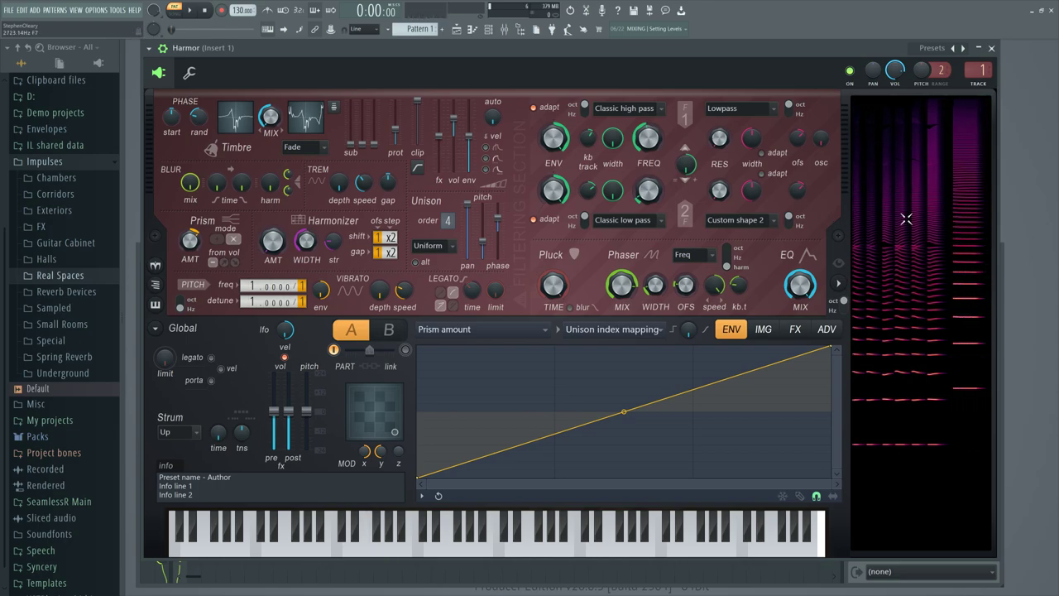
{"action": "left_click", "coordinate": [395, 537]}
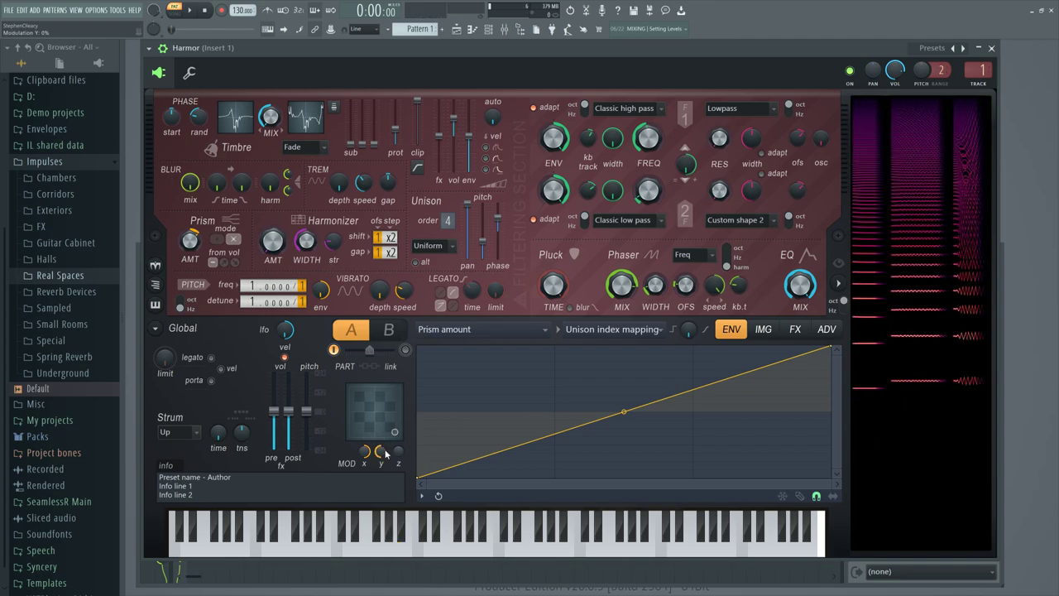
{"action": "left_click", "coordinate": [397, 538]}
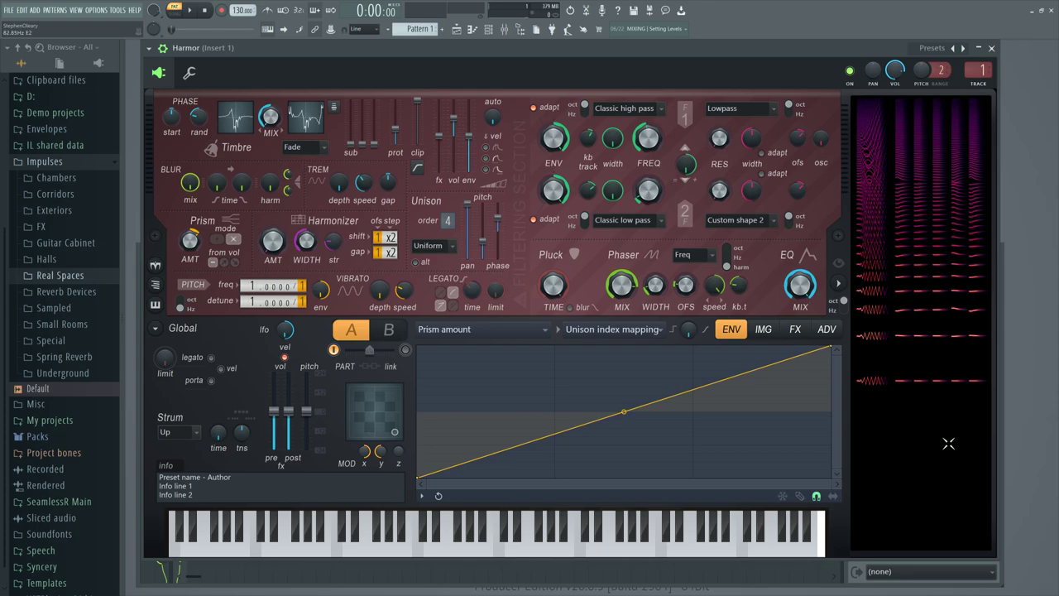
Open the envelope target list, keeping unison index as the Prism amount mapping source.
{"action": "left_click", "coordinate": [527, 338]}
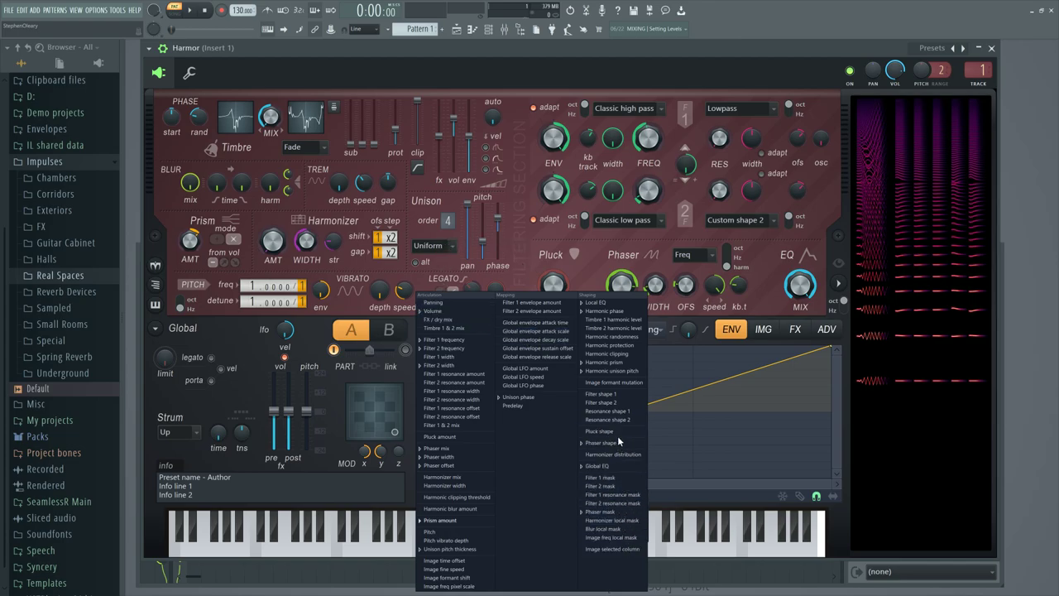
{"action": "left_click", "coordinate": [662, 329]}
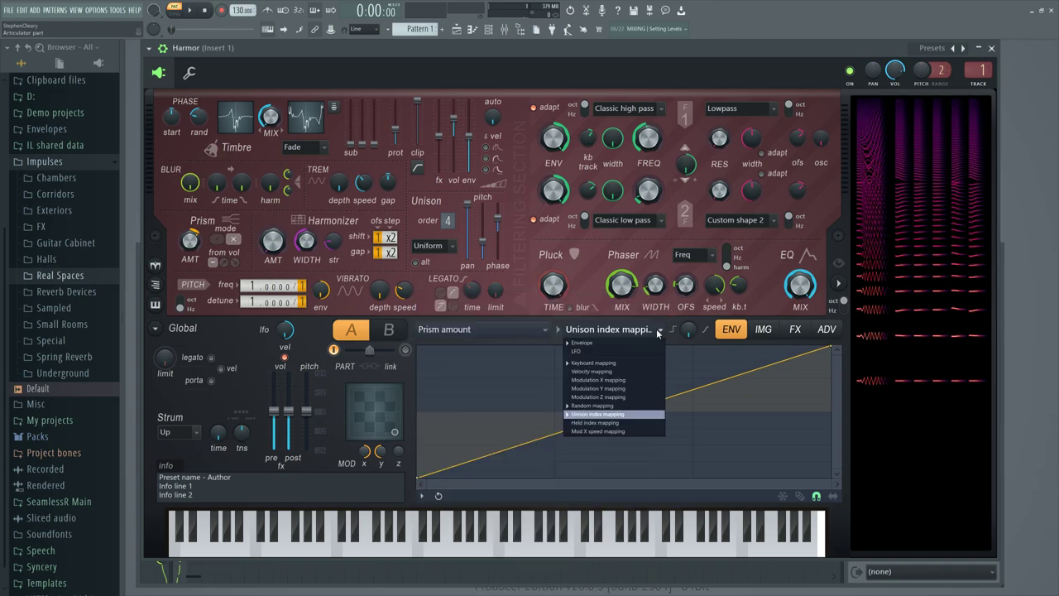
{"action": "left_click", "coordinate": [524, 341]}
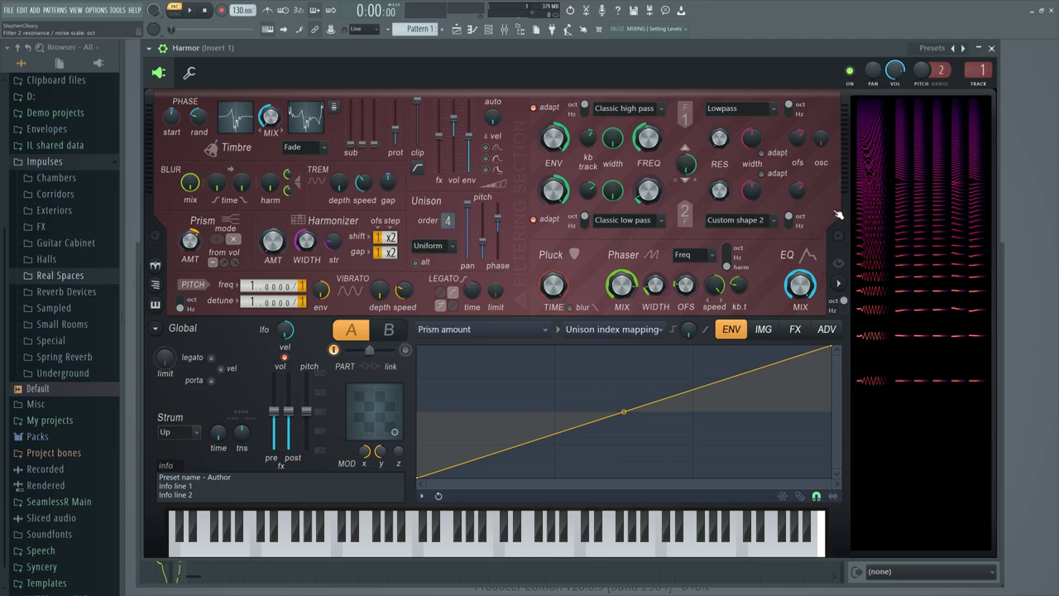
Choose Local EQ as the envelope target, briefly checking Global EQ before returning.
{"action": "left_click", "coordinate": [544, 329]}
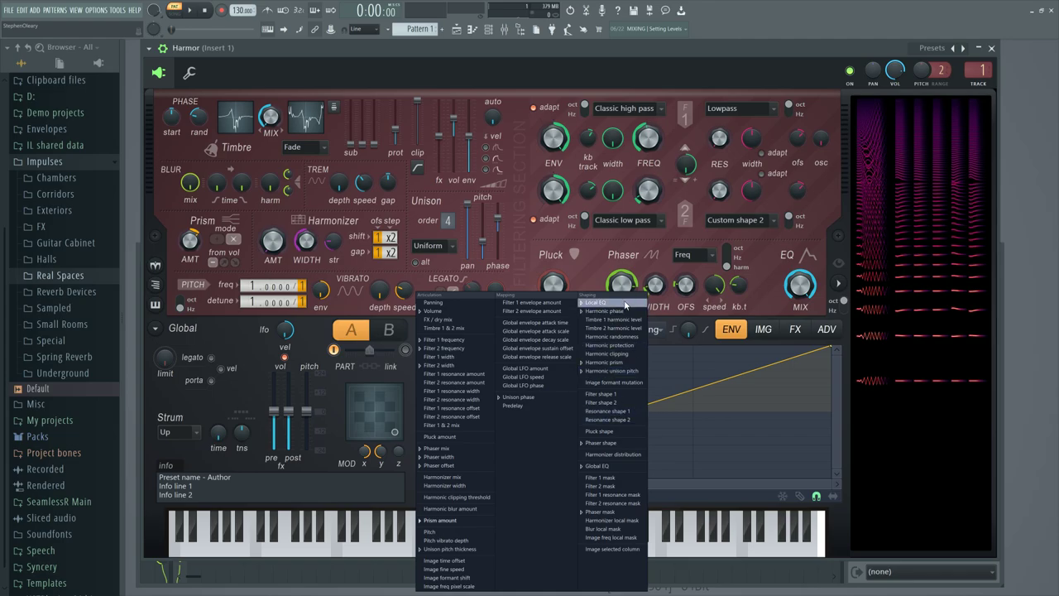
{"action": "left_click", "coordinate": [625, 305]}
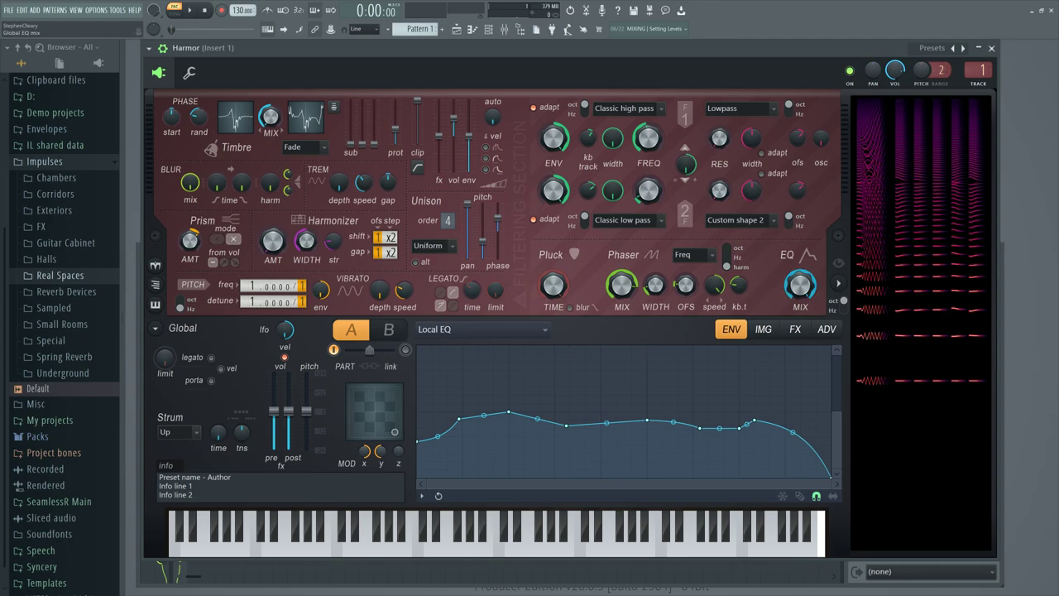
{"action": "left_click", "coordinate": [798, 286]}
{"action": "left_click", "coordinate": [521, 331]}
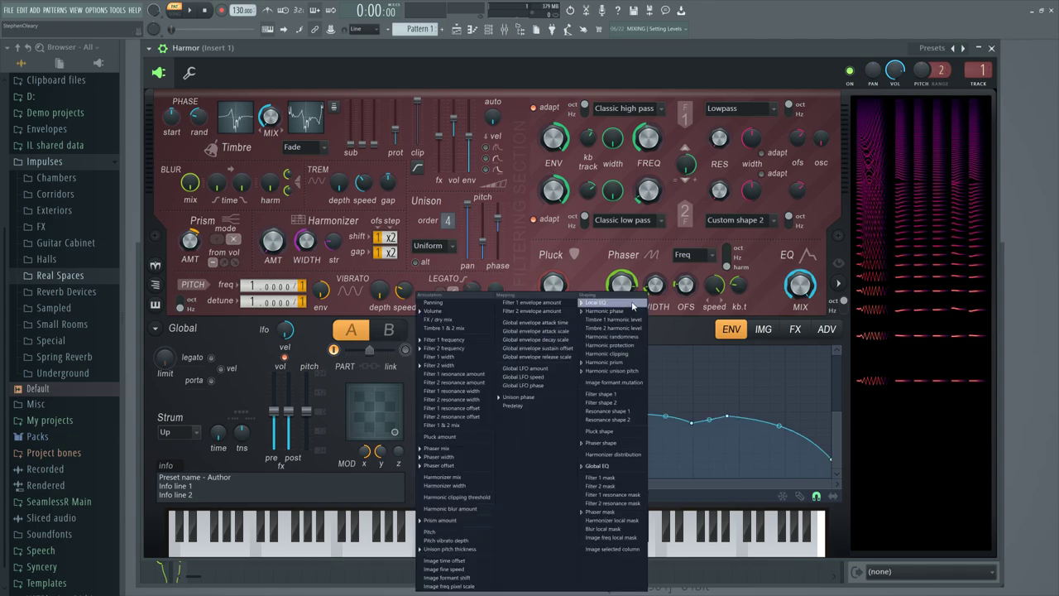
{"action": "left_click", "coordinate": [595, 302]}
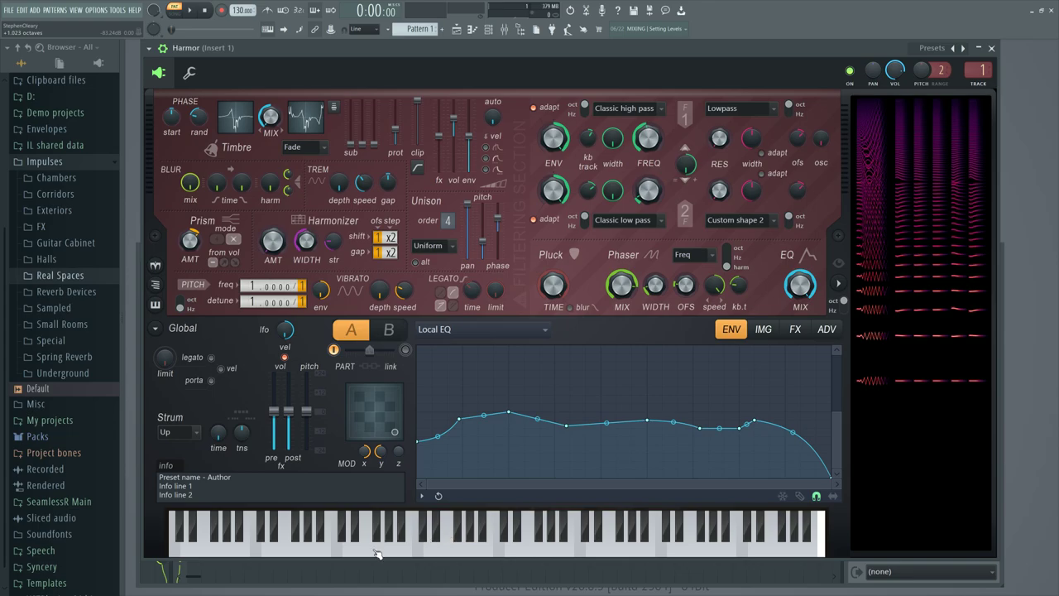
Play a note, then raise and lower the Local EQ curve's first point to keep lows rolled off.
{"action": "left_click", "coordinate": [376, 550]}
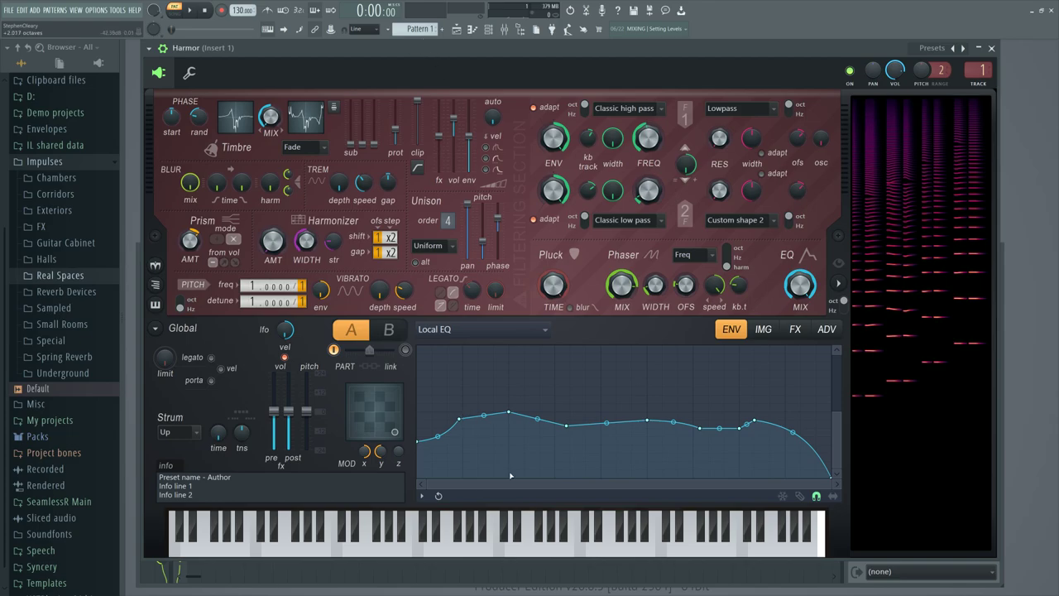
{"action": "left_click_drag", "start_coordinate": [419, 440], "coordinate": [420, 418]}
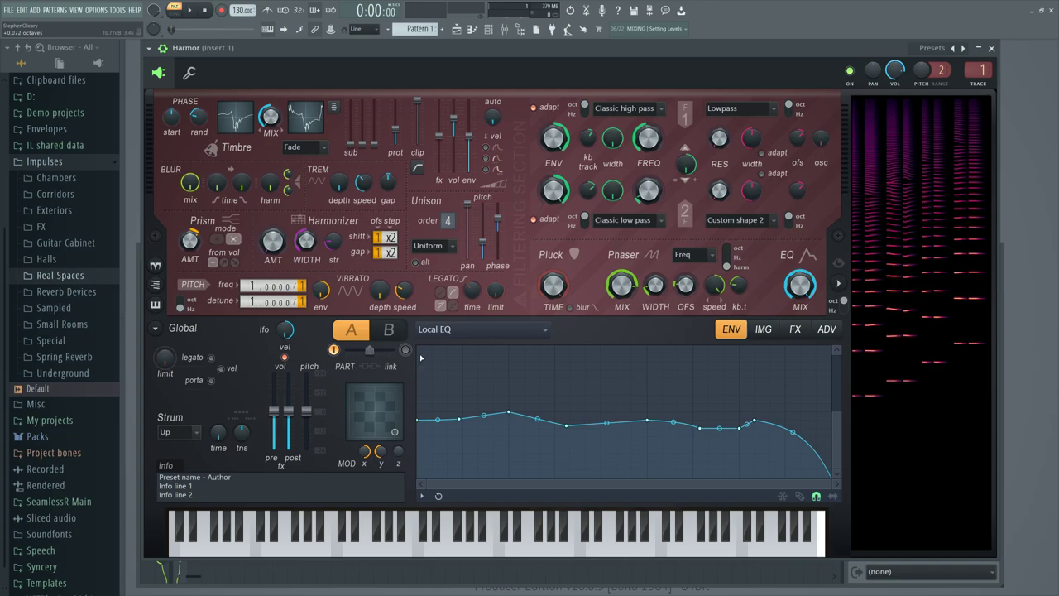
{"action": "left_click_drag", "start_coordinate": [420, 420], "coordinate": [420, 443]}
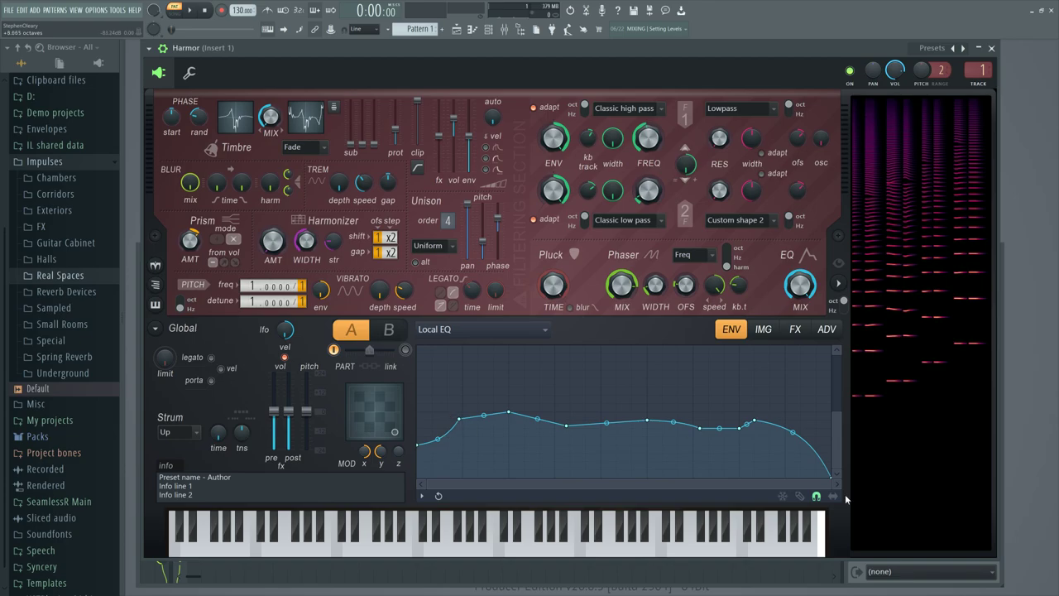
Switch the envelope editor to the Global EQ curve and reposition the Harmor window.
{"action": "left_click", "coordinate": [804, 307]}
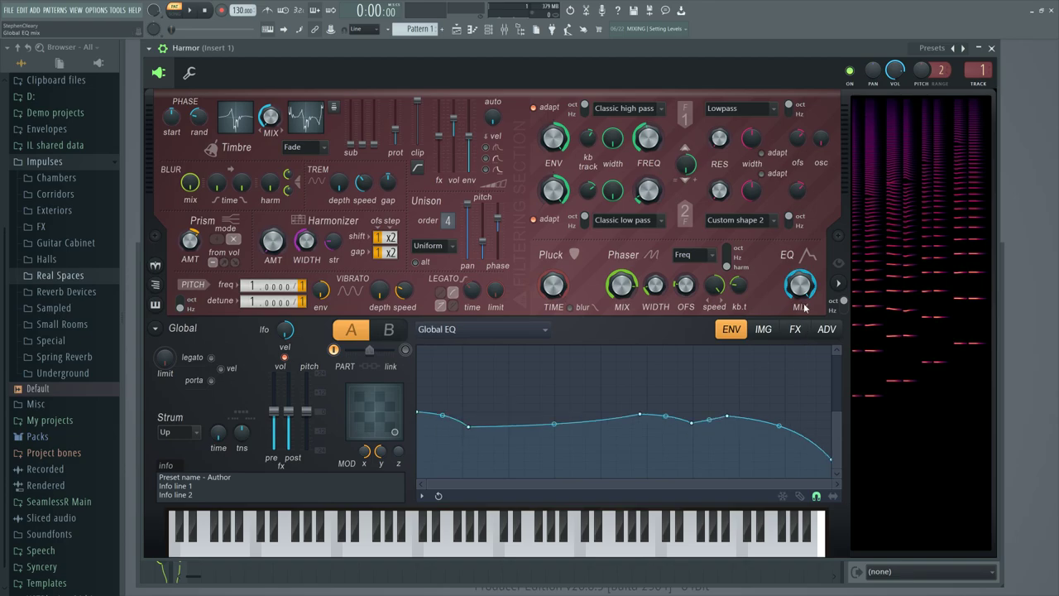
{"action": "mouse_move", "coordinate": [877, 59]}
{"action": "left_mouse_down"}
{"action": "mouse_move", "coordinate": [869, 444]}
{"action": "mouse_move", "coordinate": [856, 519]}
{"action": "mouse_move", "coordinate": [901, 321]}
{"action": "mouse_move", "coordinate": [880, 63]}
{"action": "left_mouse_up"}
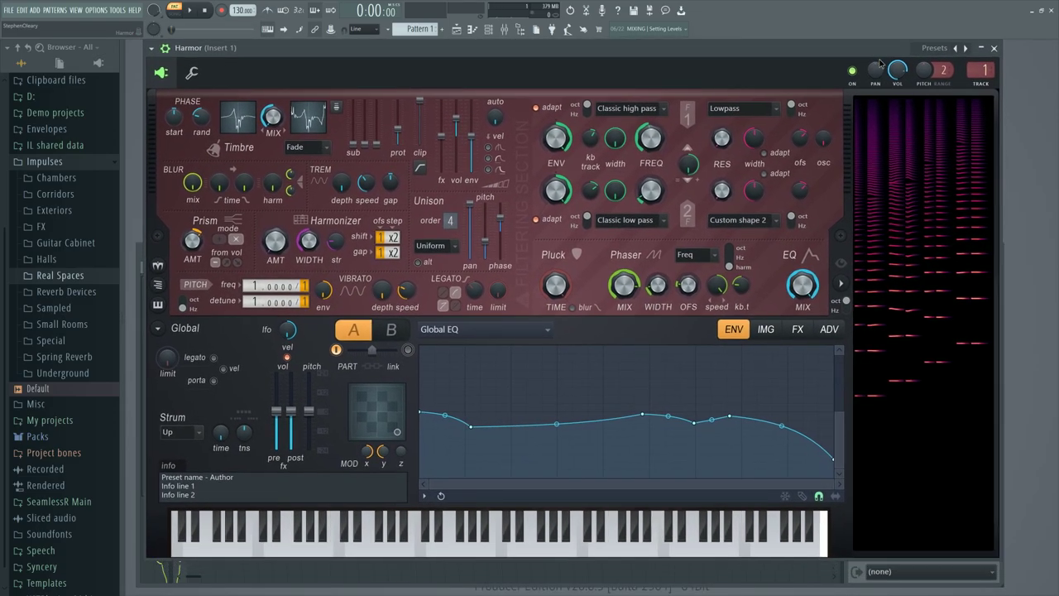
Open Harmor's FX page and set Compression amount to 50%.
{"action": "left_click", "coordinate": [801, 329]}
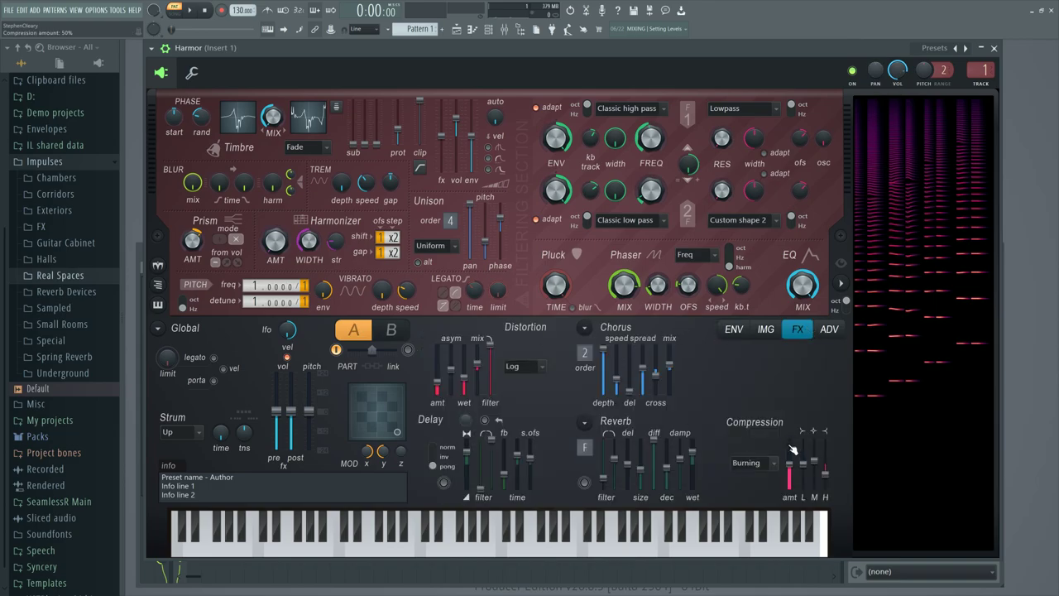
{"action": "left_click_drag", "start_coordinate": [794, 456], "coordinate": [794, 469]}
Compare parts B and A, then show the phaser width, offset and mix articulator envelopes.
{"action": "left_click", "coordinate": [384, 337]}
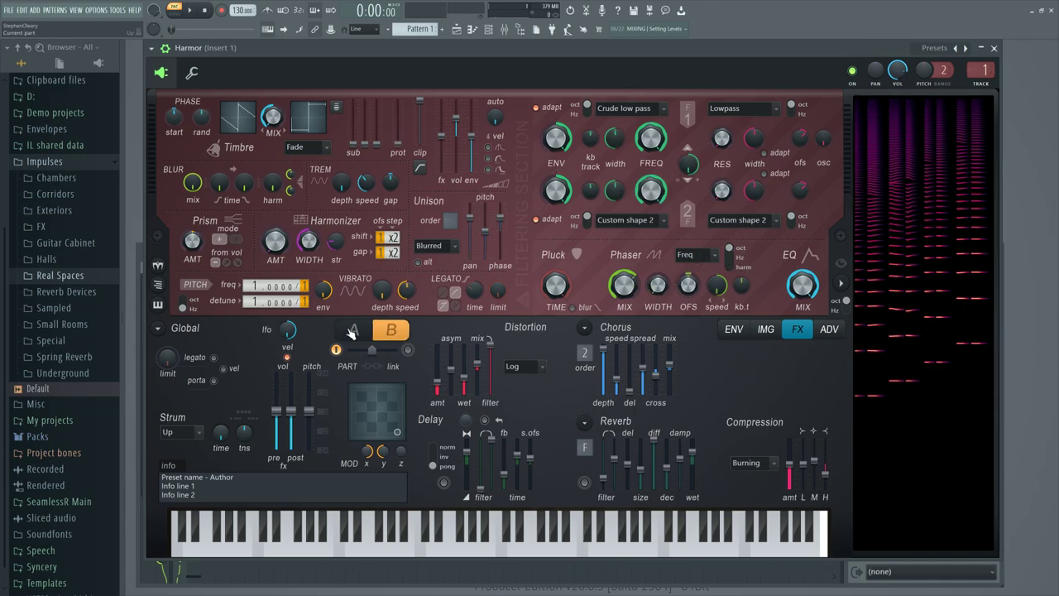
{"action": "left_click", "coordinate": [351, 332]}
{"action": "right_click", "coordinate": [663, 297]}
{"action": "left_click", "coordinate": [686, 321]}
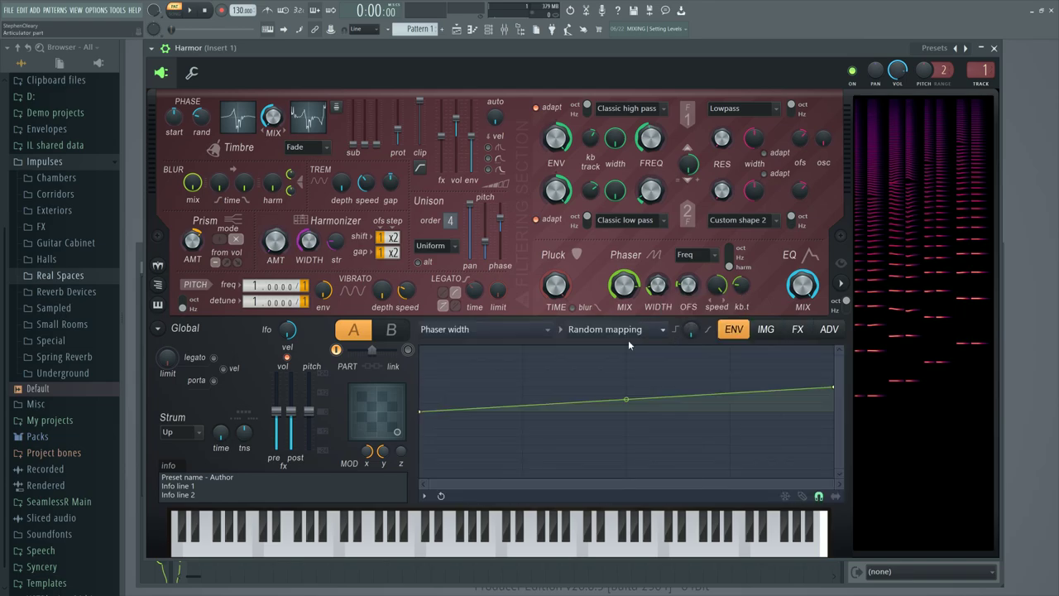
{"action": "right_click", "coordinate": [692, 282]}
{"action": "left_click", "coordinate": [711, 301]}
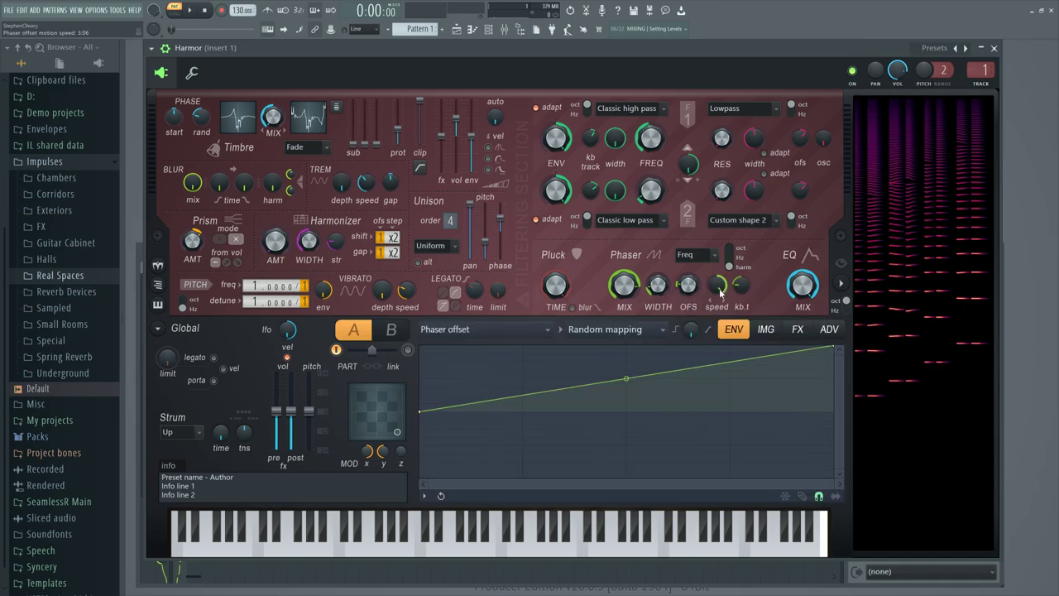
{"action": "right_click", "coordinate": [622, 296]}
{"action": "left_click", "coordinate": [650, 317]}
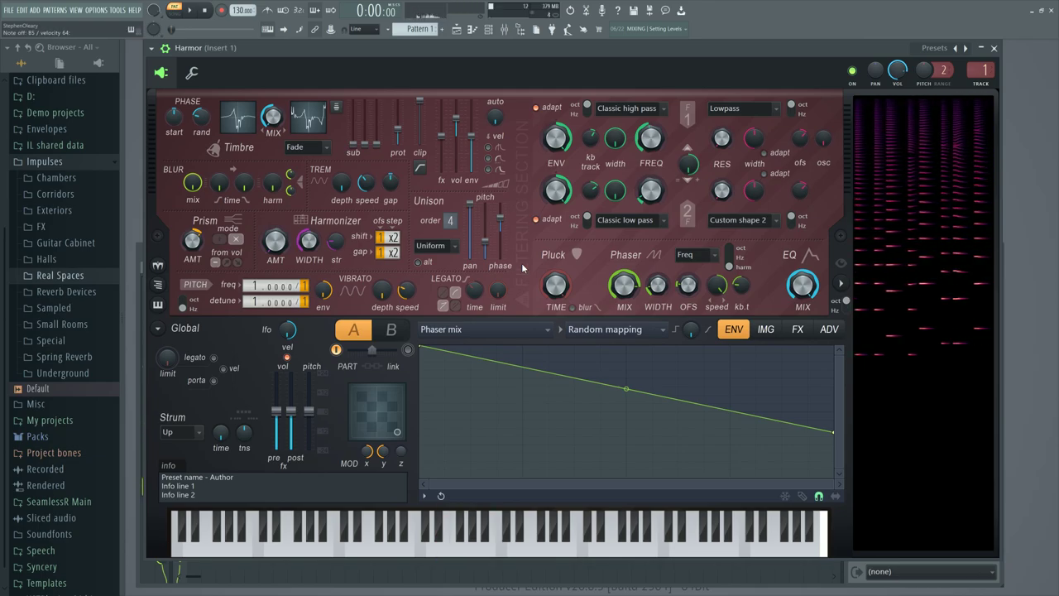
Toggle the ValhallaRoom reverb on Harmor's mixer insert, then return to Harmor.
{"action": "double_click", "coordinate": [986, 71]}
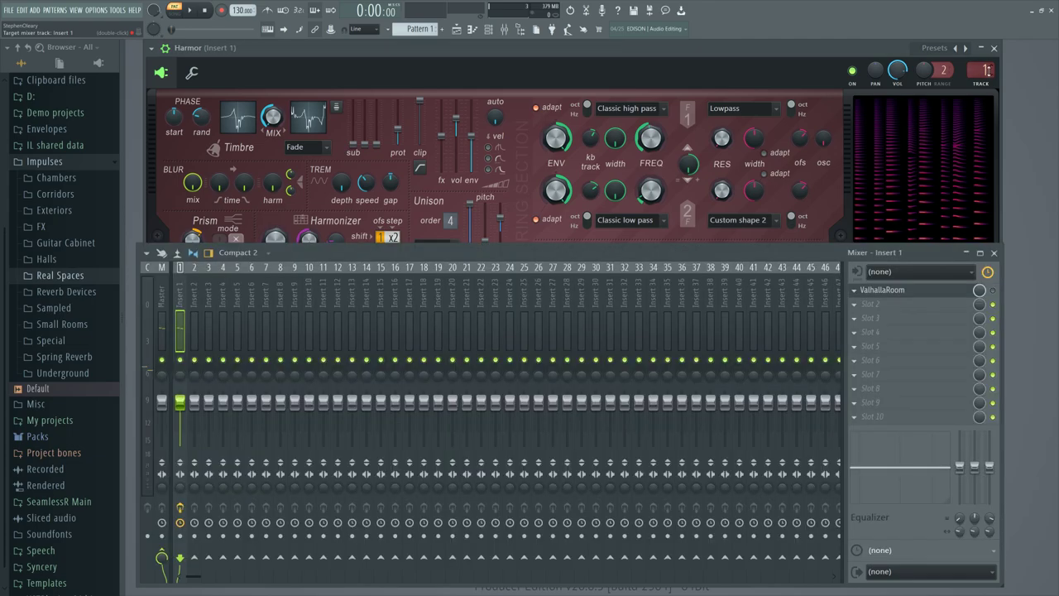
{"action": "left_click", "coordinate": [992, 291]}
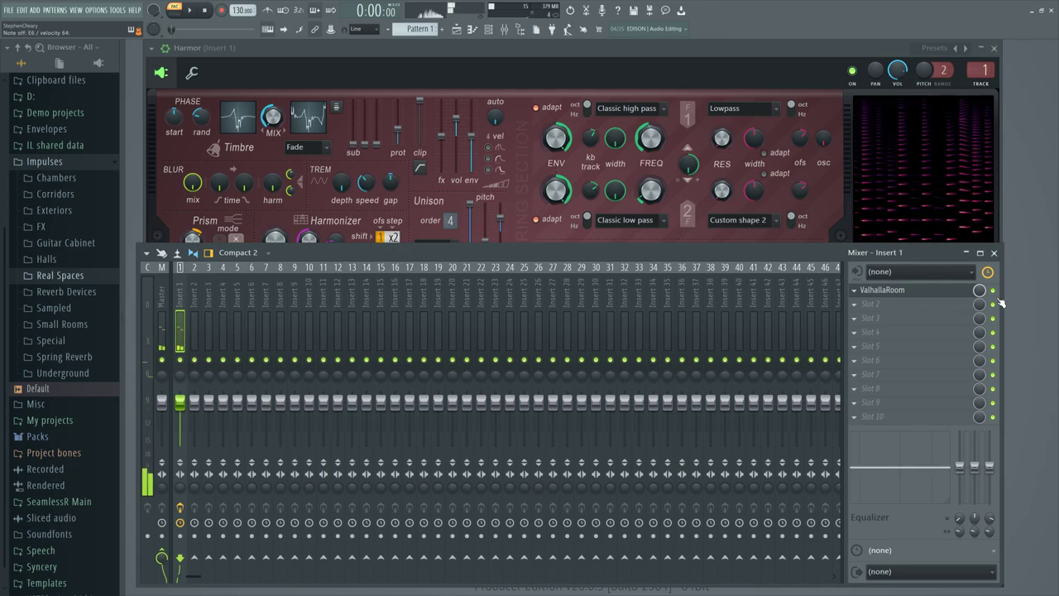
{"action": "left_click", "coordinate": [638, 73]}
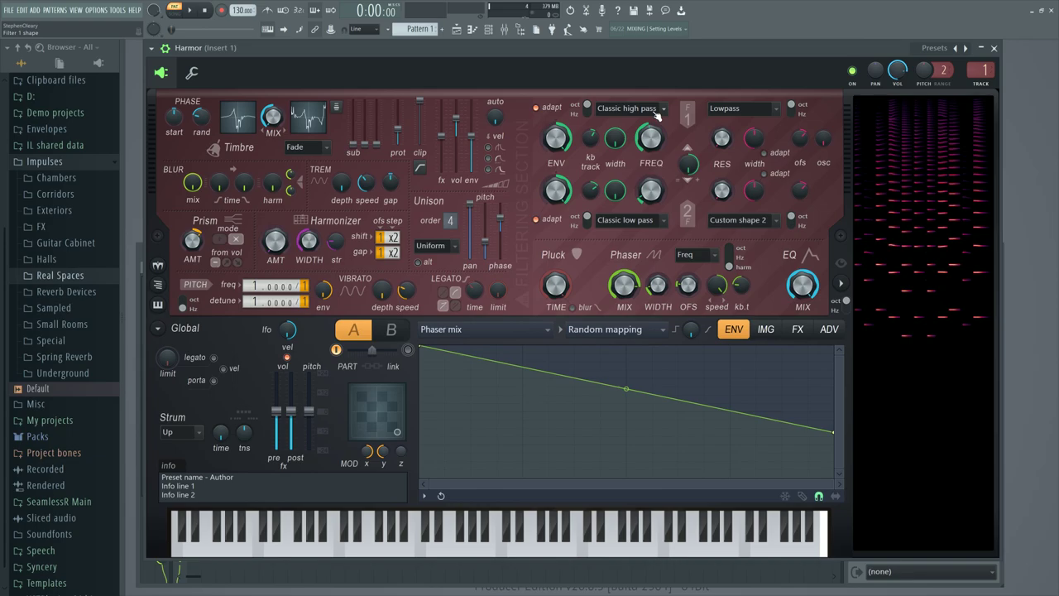
Audition a low E2 note and enable Global legato mode.
{"action": "key", "text": "c"}
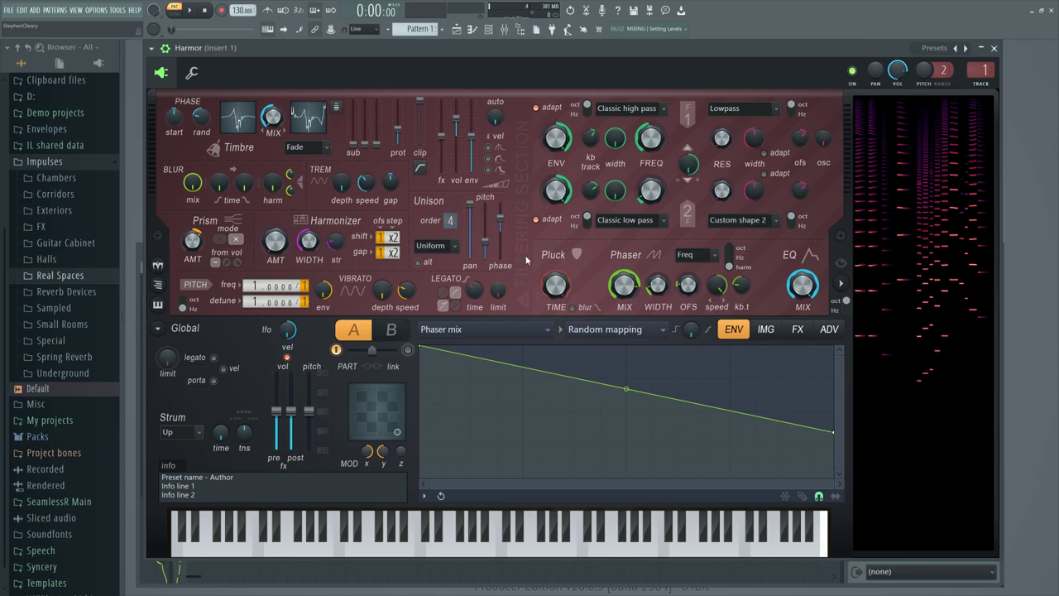
{"action": "left_click", "coordinate": [214, 357]}
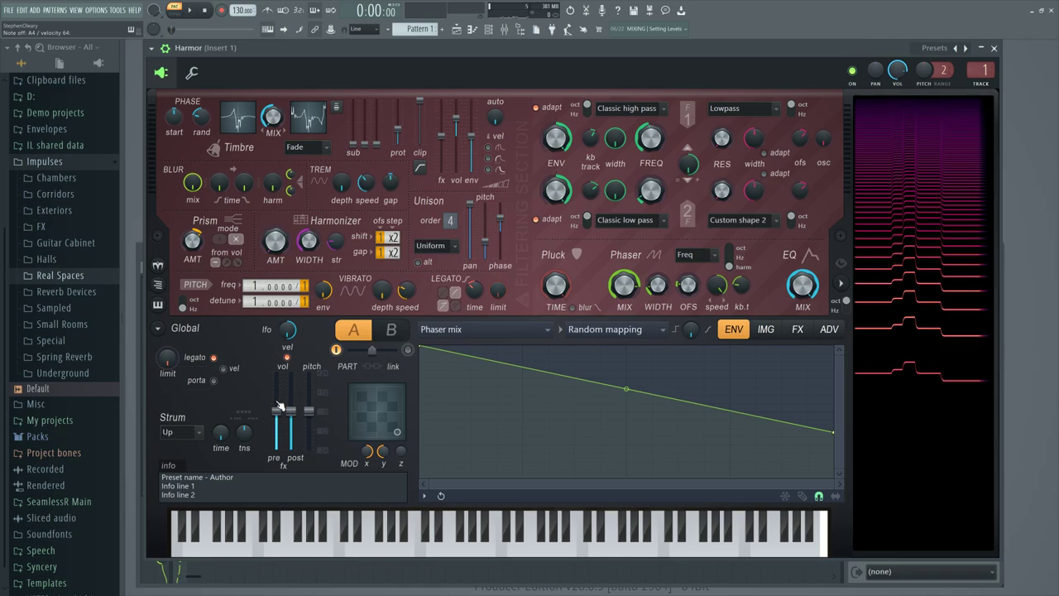
Set legato time to 610 ms, switch legato off, and show the Volume envelope.
{"action": "left_click_drag", "start_coordinate": [468, 286], "coordinate": [467, 249]}
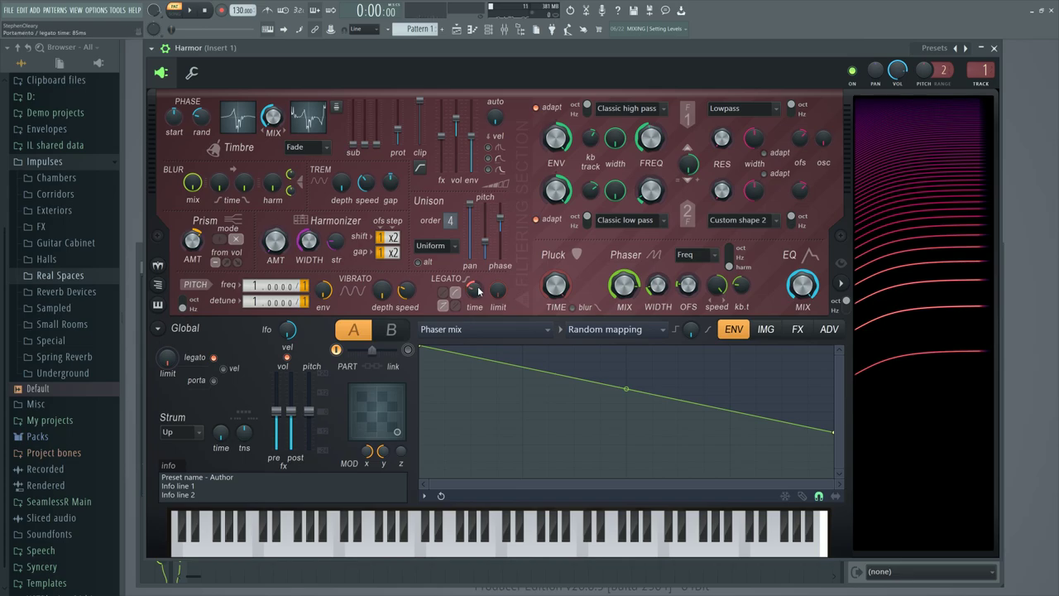
{"action": "left_click", "coordinate": [214, 358]}
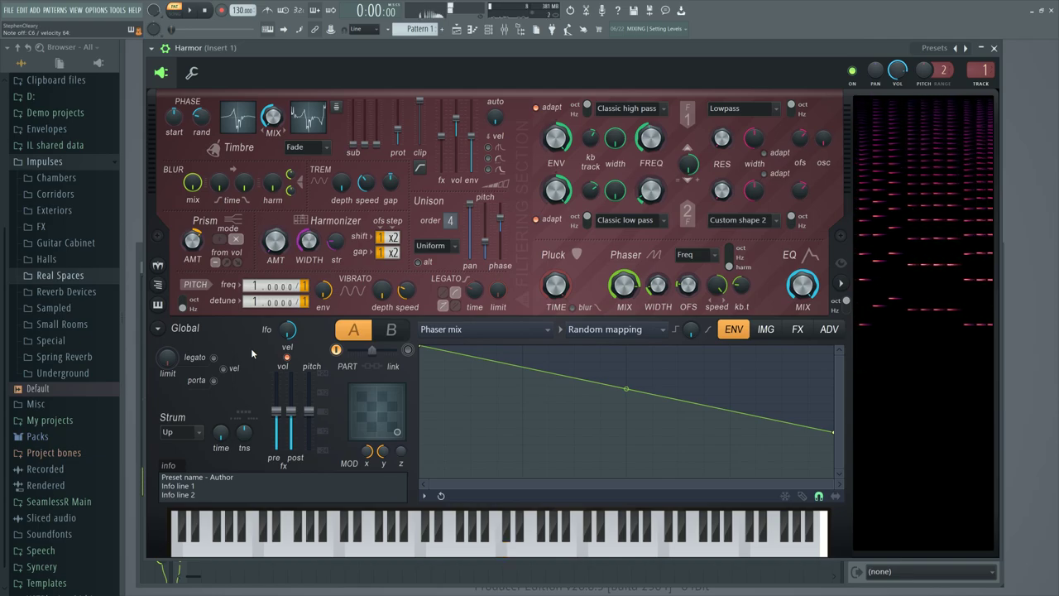
{"action": "left_click", "coordinate": [492, 329]}
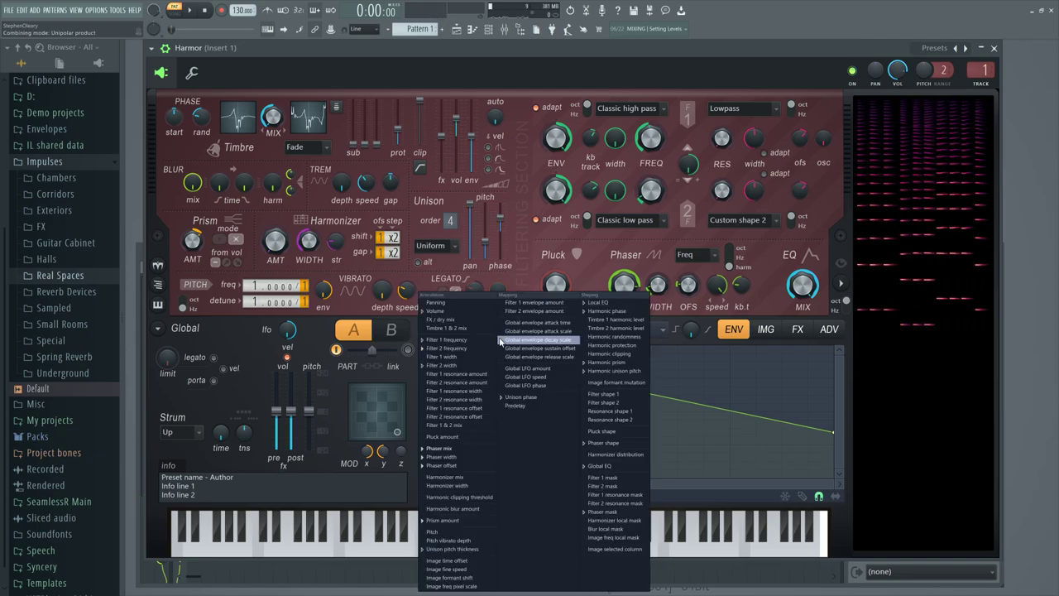
{"action": "left_click", "coordinate": [468, 312]}
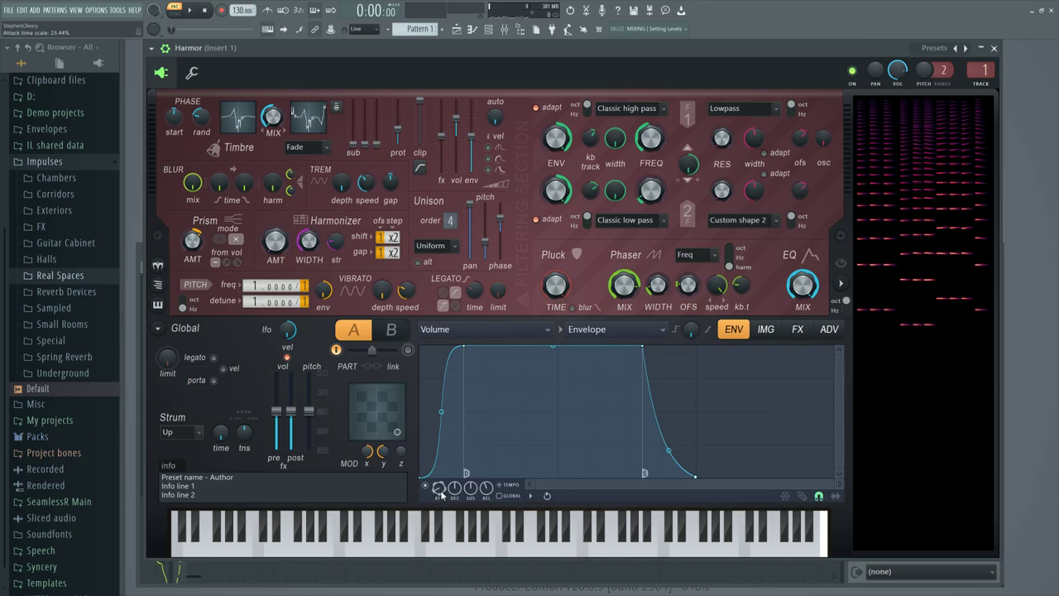
Turn the ATT time-scale knob to rescale the Volume envelope's attack speed.
{"action": "left_click_drag", "start_coordinate": [439, 487], "coordinate": [438, 463]}
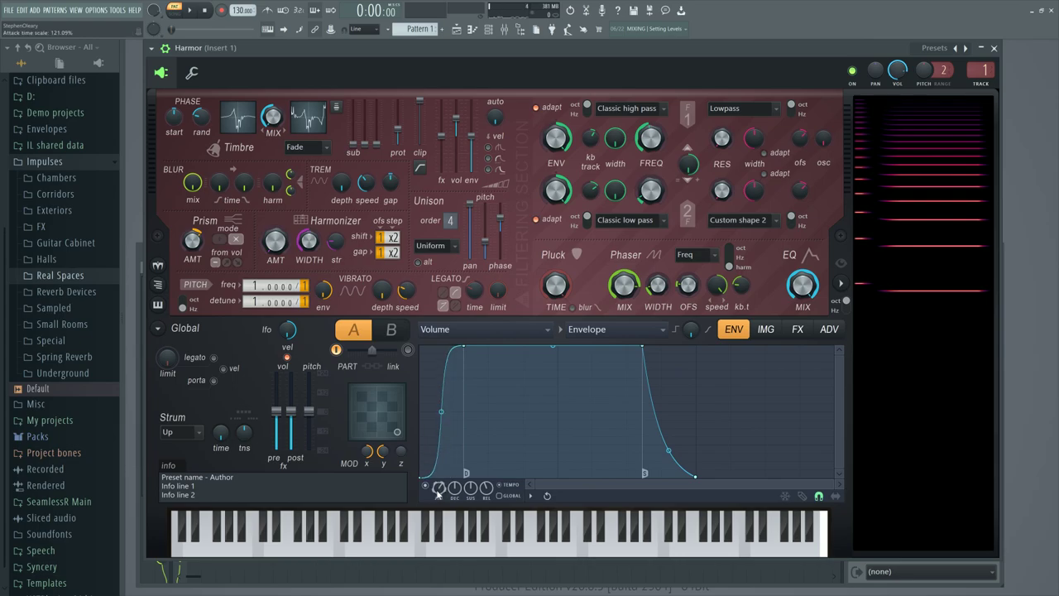
{"action": "scroll", "coordinate": [438, 488], "scroll_direction": "down", "scroll_amount": 2}
{"action": "scroll", "coordinate": [438, 487], "scroll_direction": "down", "scroll_amount": 4}
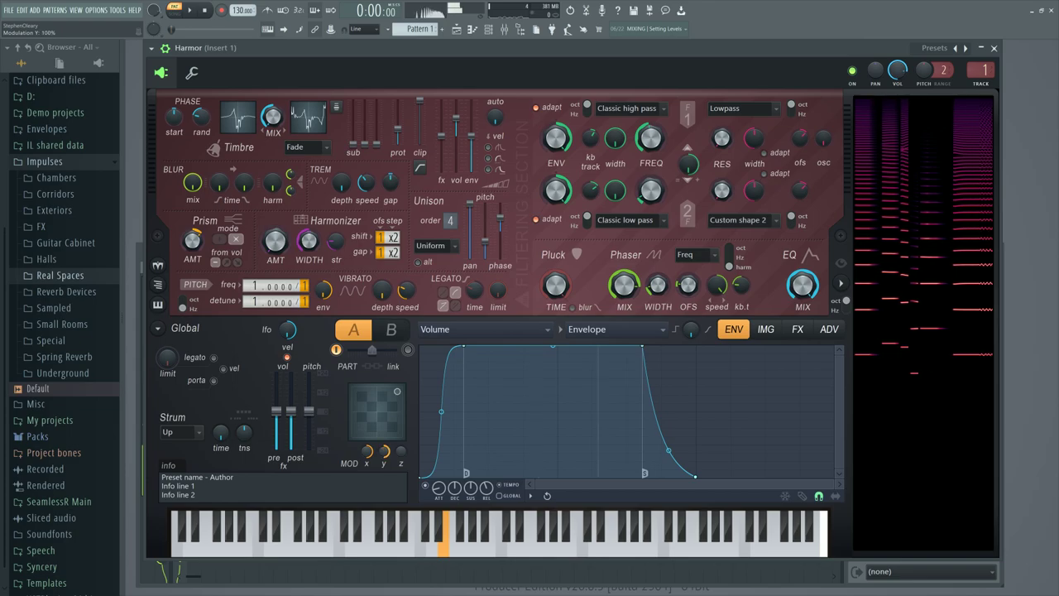
Put filter 2 frequency on Velocity mapping and compare brightness at different X modulation amounts.
{"action": "left_click_drag", "start_coordinate": [382, 451], "coordinate": [381, 438]}
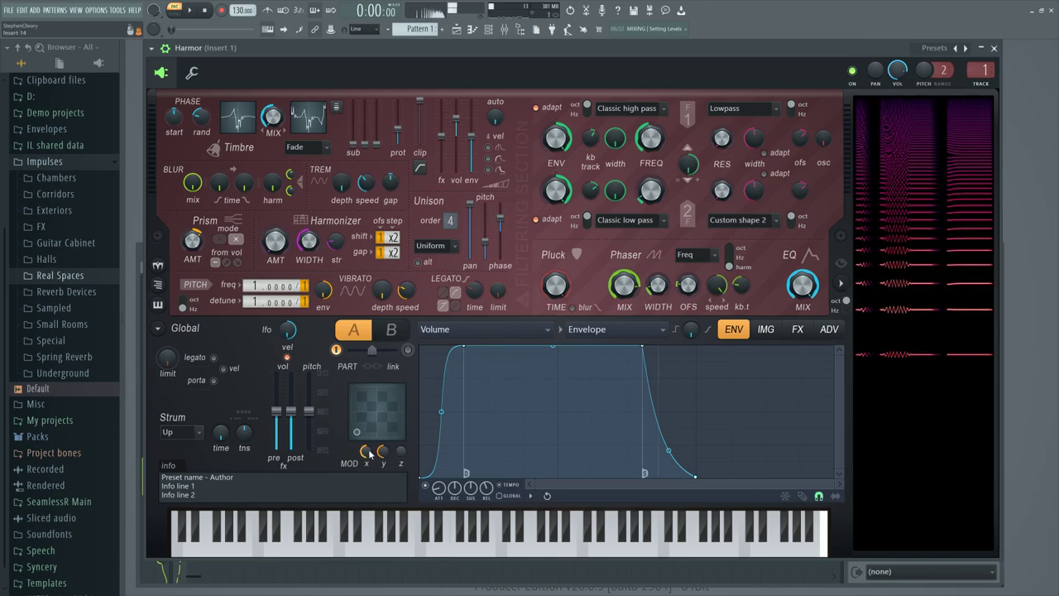
{"action": "left_click_drag", "start_coordinate": [367, 451], "coordinate": [366, 467]}
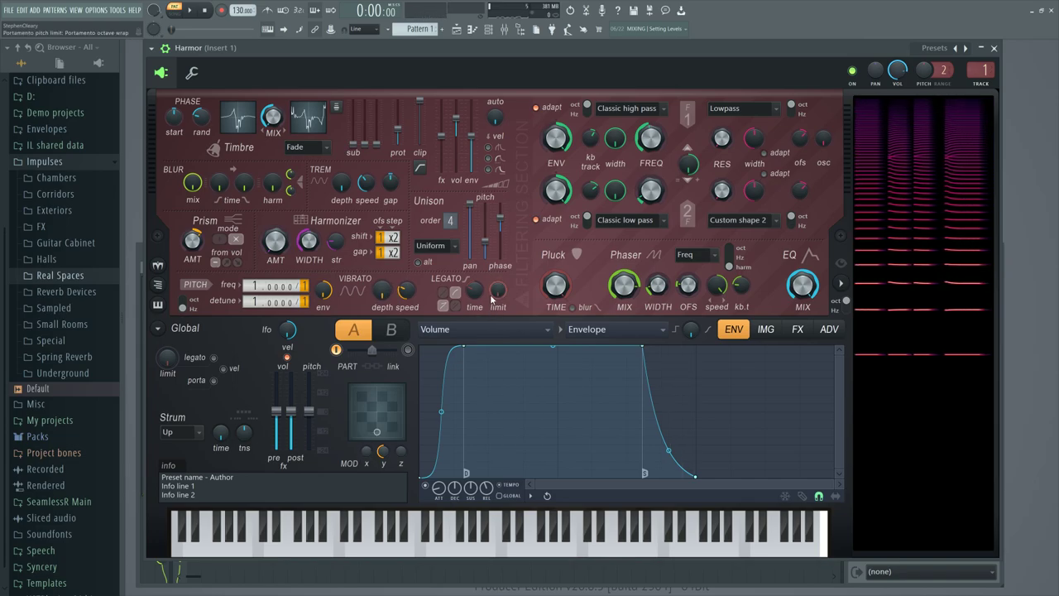
{"action": "right_click", "coordinate": [651, 184]}
{"action": "left_click", "coordinate": [674, 213]}
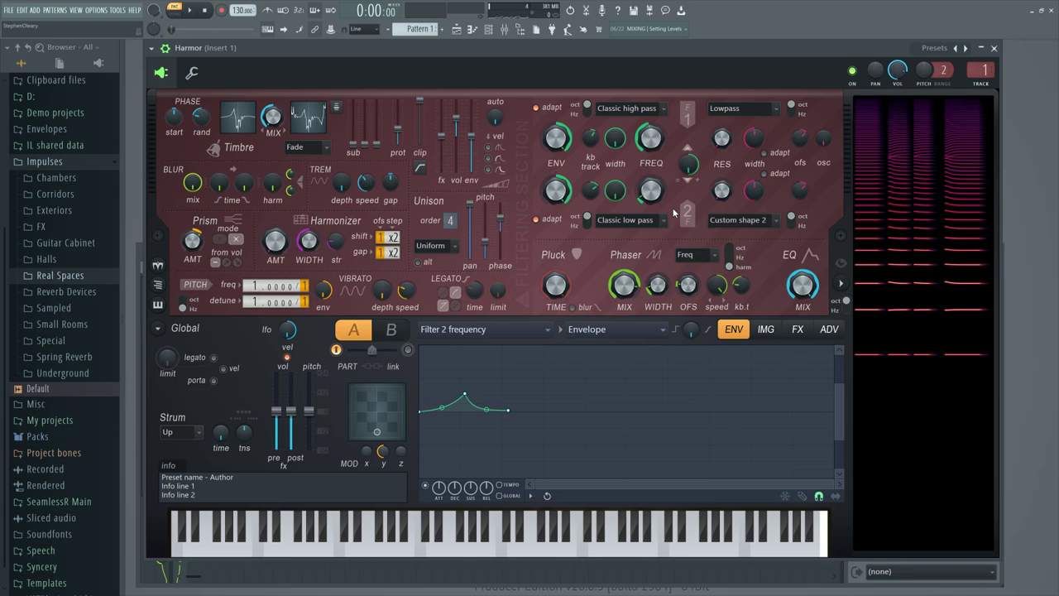
{"action": "left_click", "coordinate": [599, 330]}
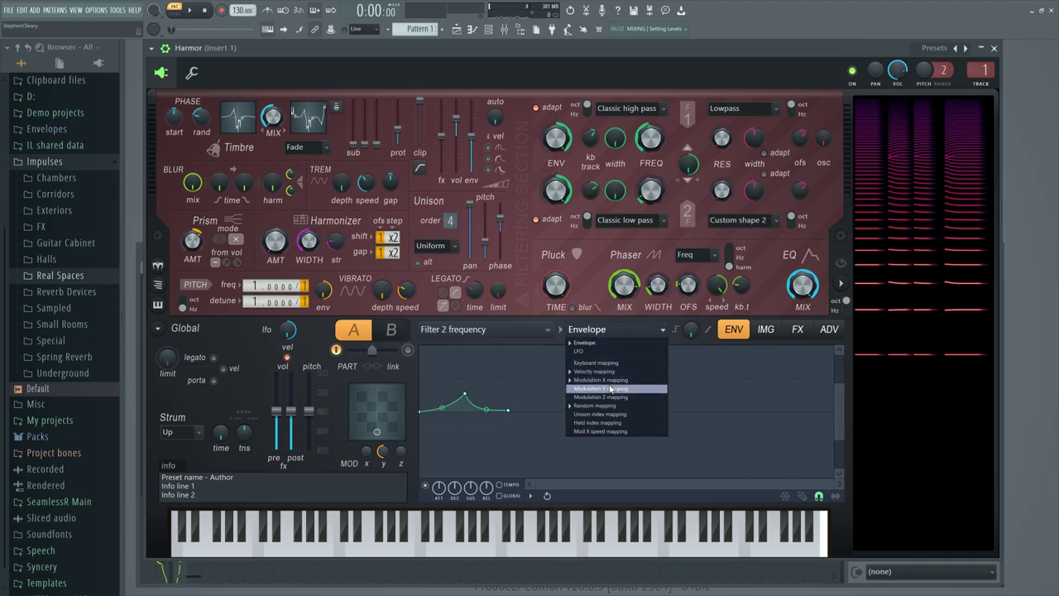
{"action": "left_click", "coordinate": [594, 372]}
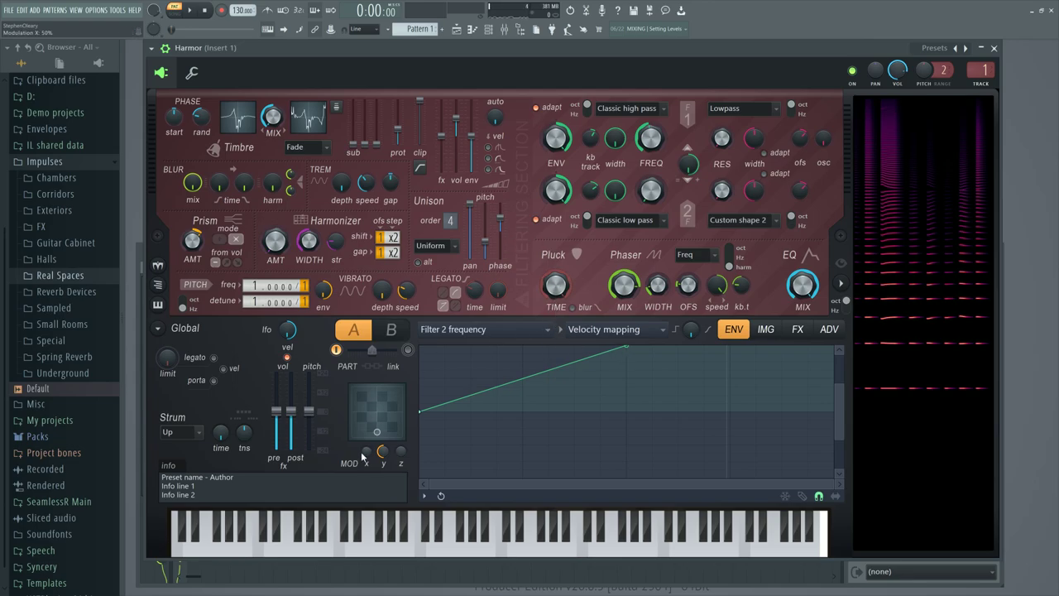
{"action": "left_click_drag", "start_coordinate": [369, 461], "coordinate": [366, 431]}
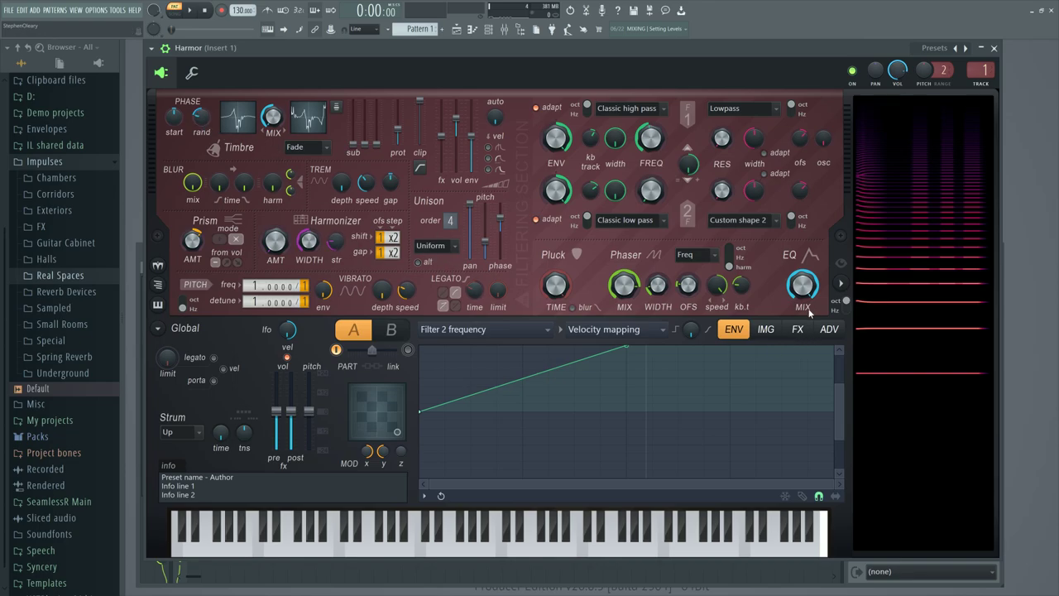
On the ADV page, keep the randomness mode set to Per unison voice.
{"action": "left_click", "coordinate": [829, 329]}
{"action": "left_click", "coordinate": [799, 369]}
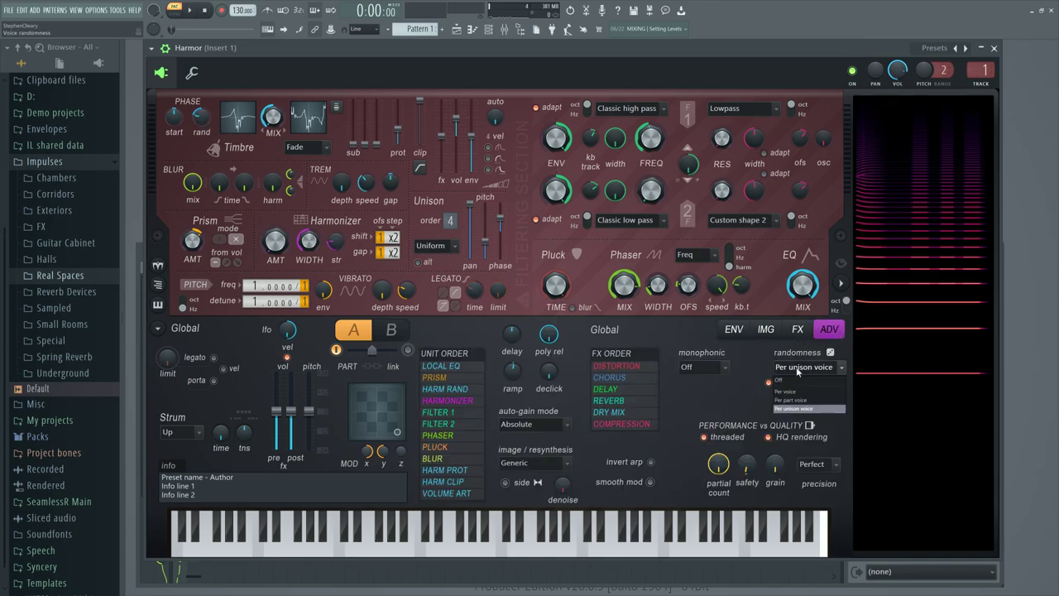
{"action": "left_click", "coordinate": [798, 371]}
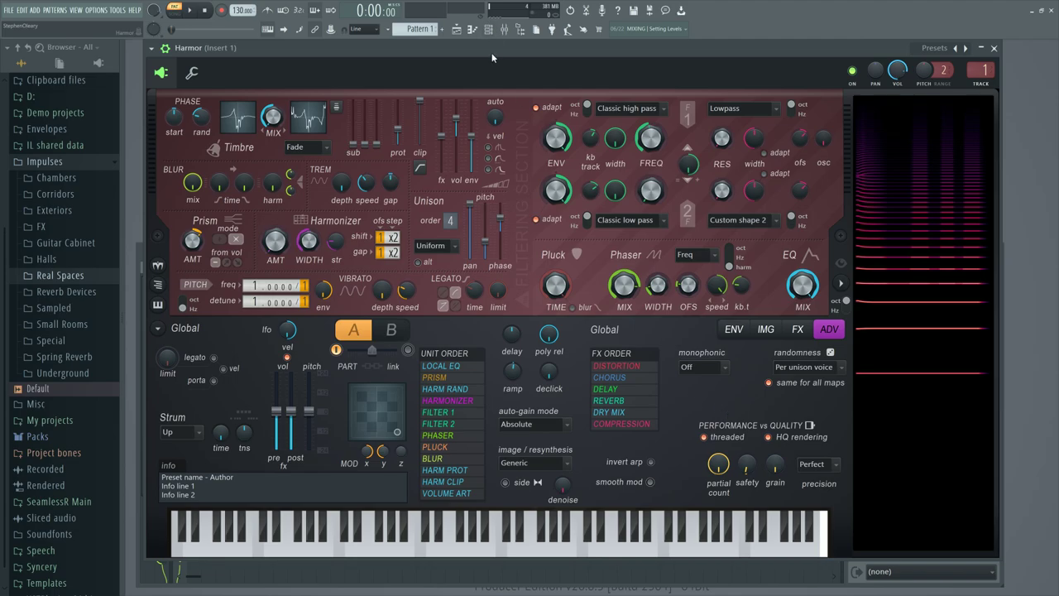
Back on the ENV page, select Phaser mask as the envelope target.
{"action": "left_click", "coordinate": [733, 329]}
{"action": "left_click", "coordinate": [471, 329]}
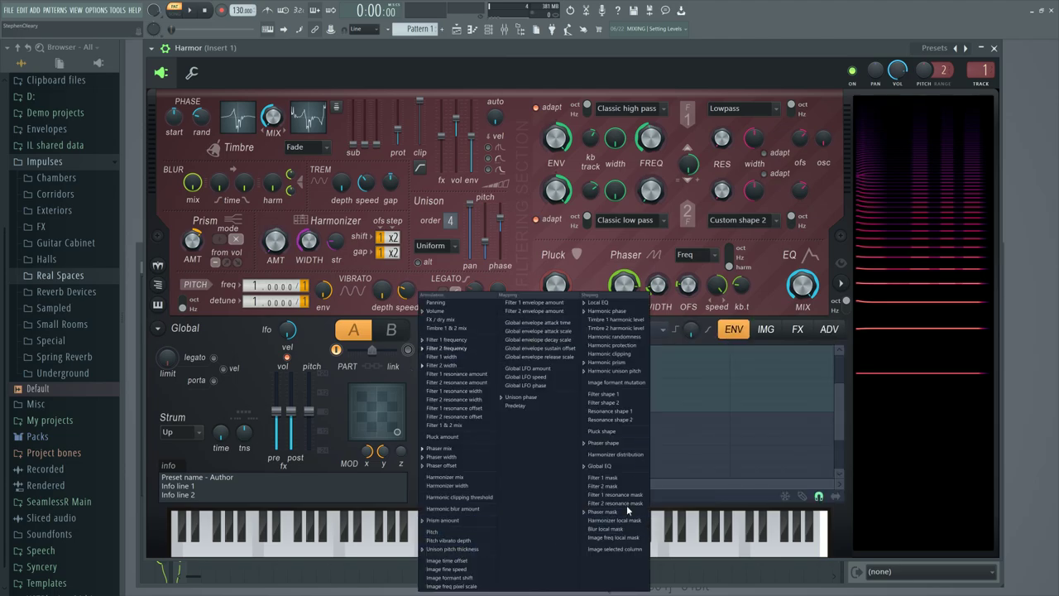
{"action": "left_click", "coordinate": [604, 512]}
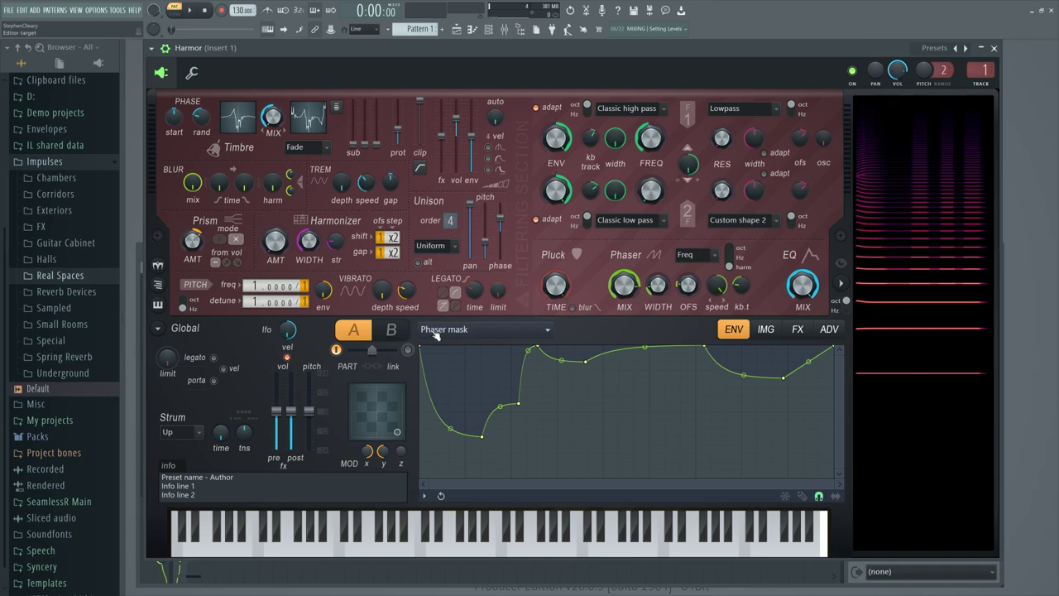
Switch to part B, set its phaser type to Custom, enable it and audition a G4.
{"action": "left_click", "coordinate": [391, 329]}
{"action": "left_click", "coordinate": [687, 255]}
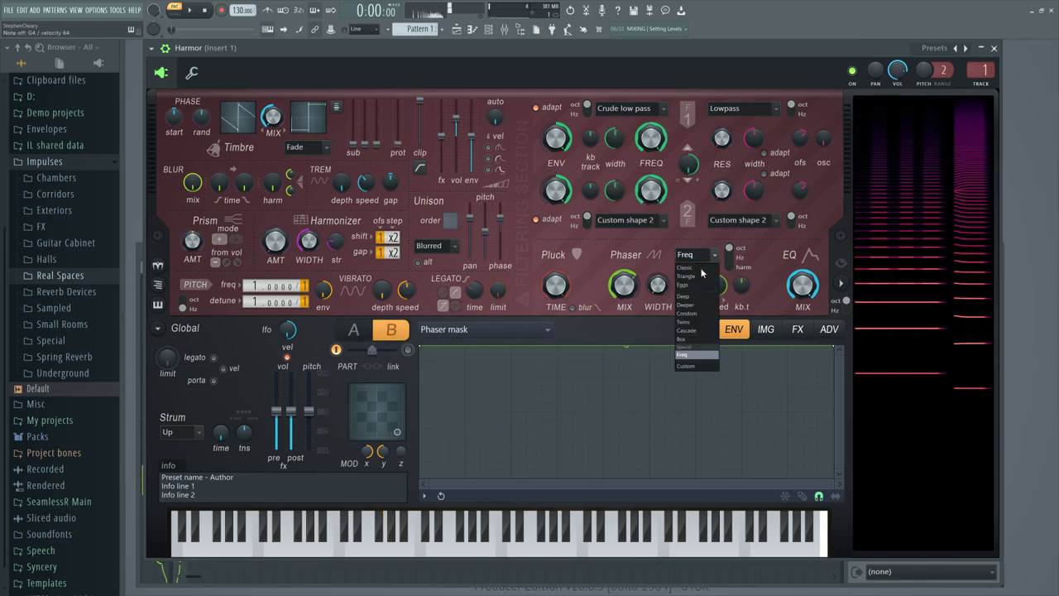
{"action": "left_click", "coordinate": [693, 369]}
{"action": "left_click", "coordinate": [408, 349]}
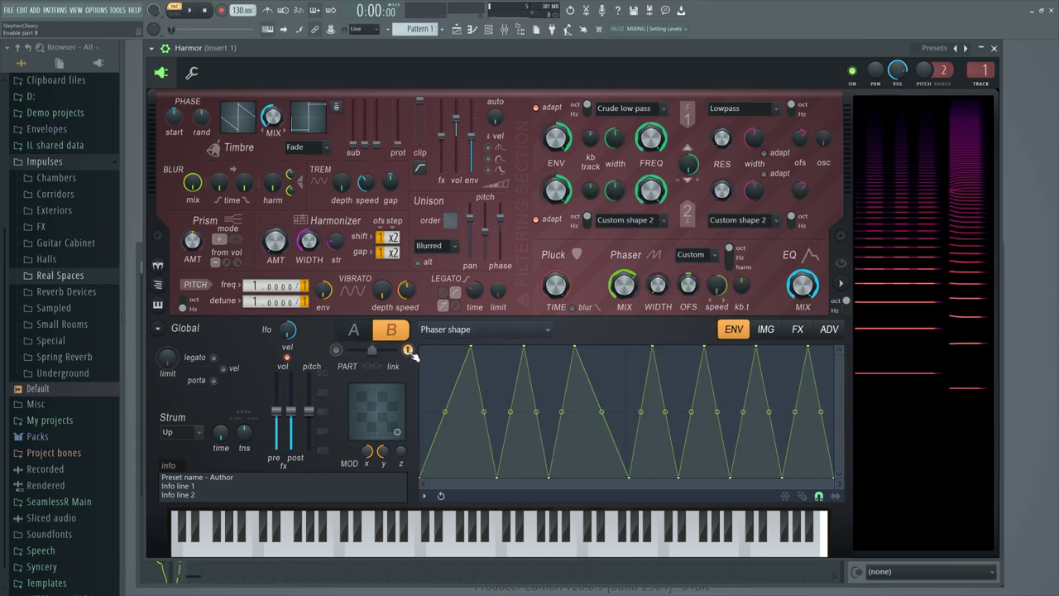
{"action": "key", "text": "b"}
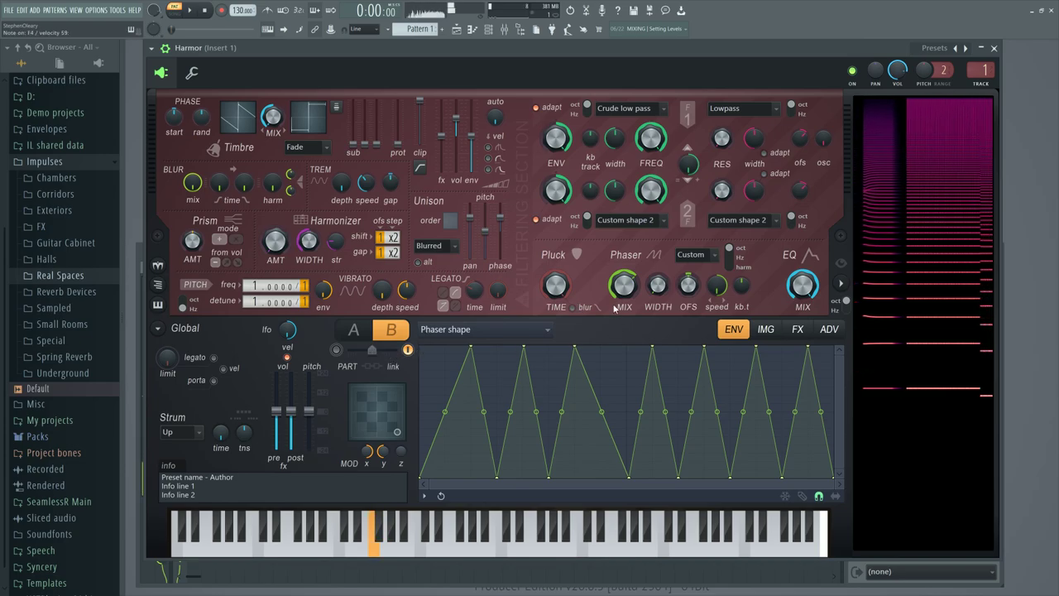
{"action": "scroll", "coordinate": [622, 291], "scroll_direction": "up", "scroll_amount": 5}
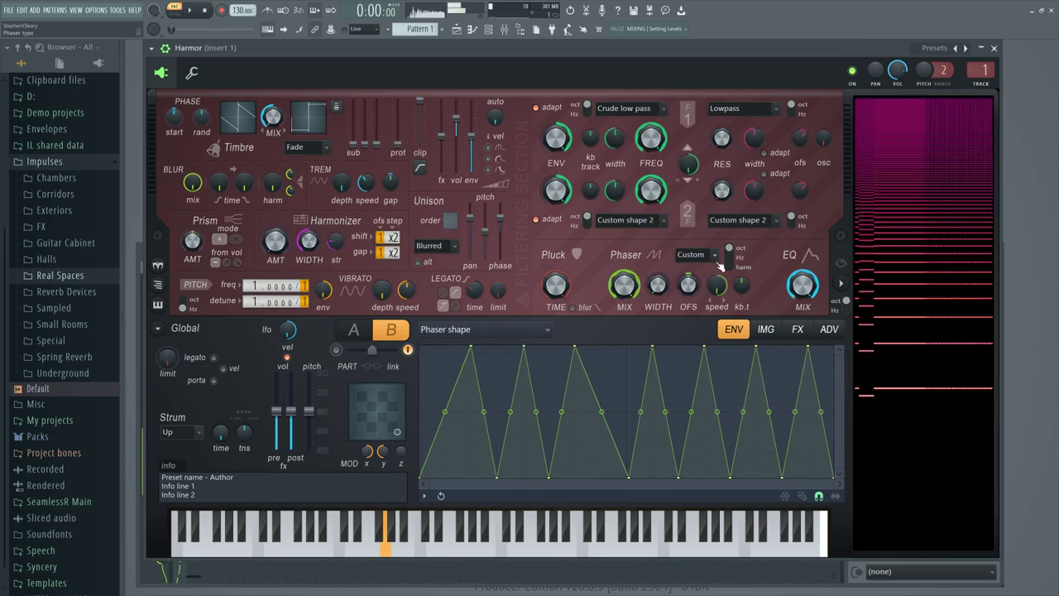
Keep the phaser on Custom and carve a deep notch into part B's Phaser mask.
{"action": "left_click", "coordinate": [691, 255]}
{"action": "left_click", "coordinate": [698, 368]}
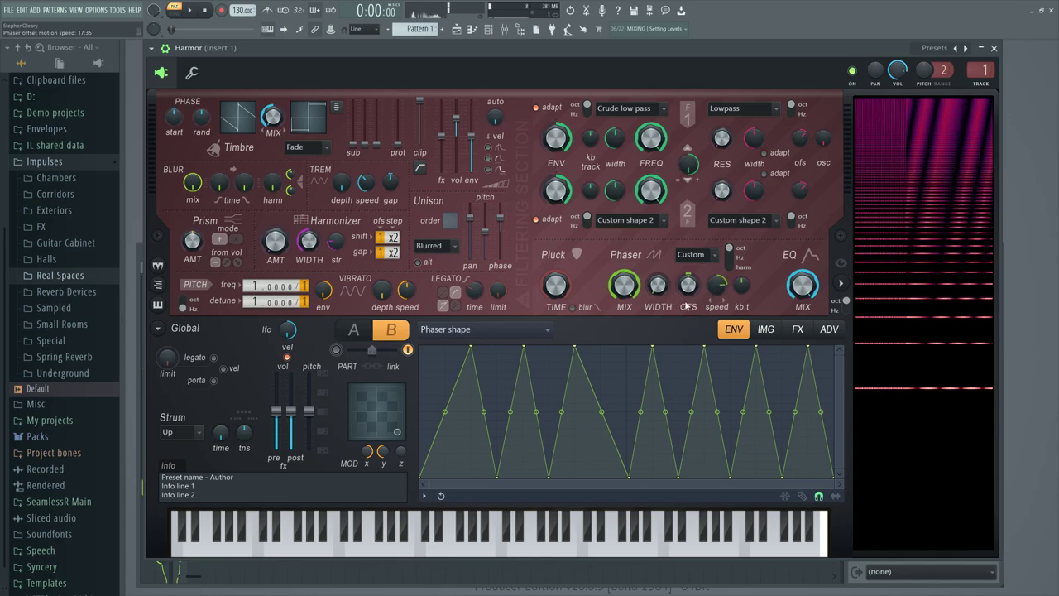
{"action": "left_click", "coordinate": [497, 329]}
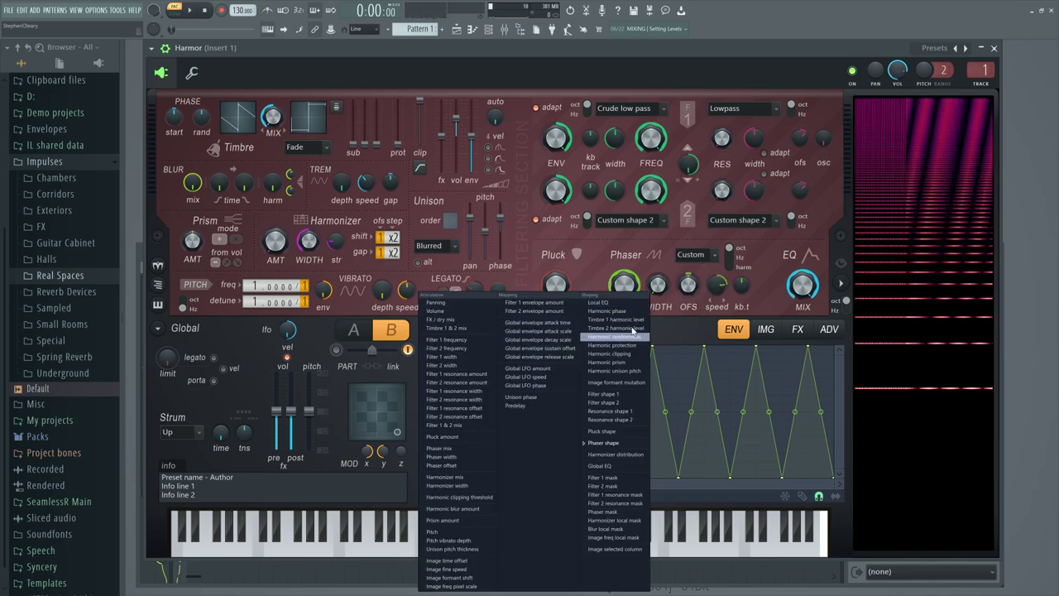
{"action": "left_click", "coordinate": [624, 512]}
{"action": "mouse_move", "coordinate": [605, 371]}
{"action": "left_mouse_down"}
{"action": "mouse_move", "coordinate": [647, 476]}
{"action": "mouse_move", "coordinate": [699, 397]}
{"action": "left_mouse_up"}
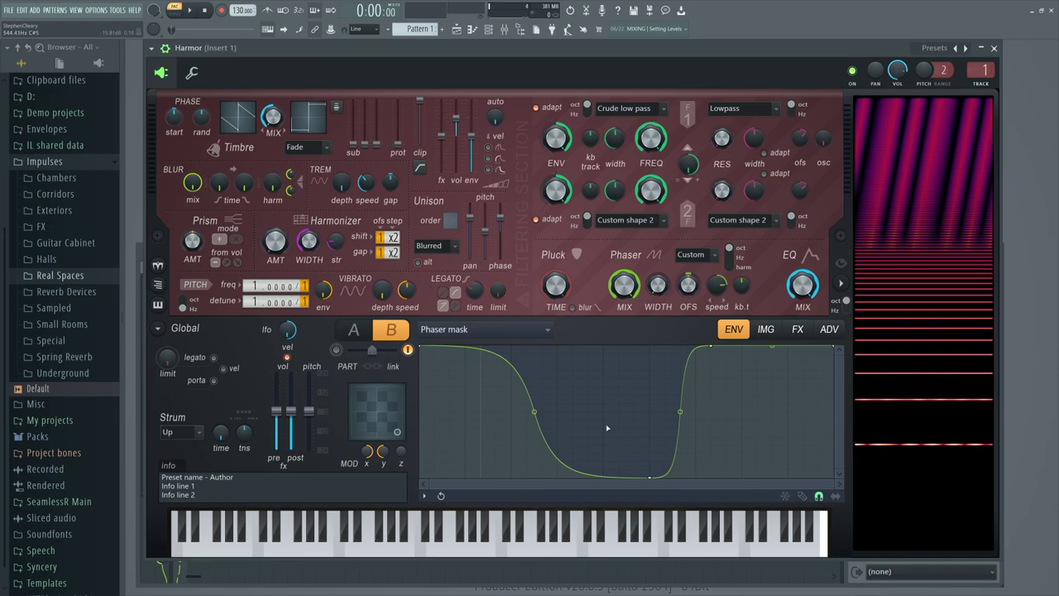
Set part B's phaser type back to Freq and switch to part A.
{"action": "left_click", "coordinate": [691, 255]}
{"action": "left_click", "coordinate": [686, 364]}
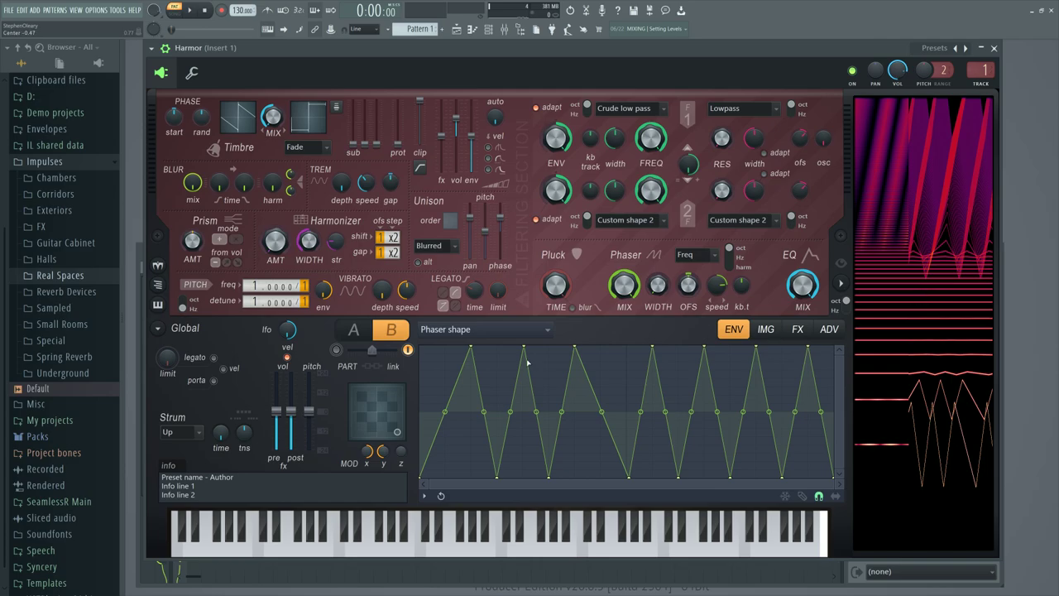
{"action": "left_click", "coordinate": [336, 349]}
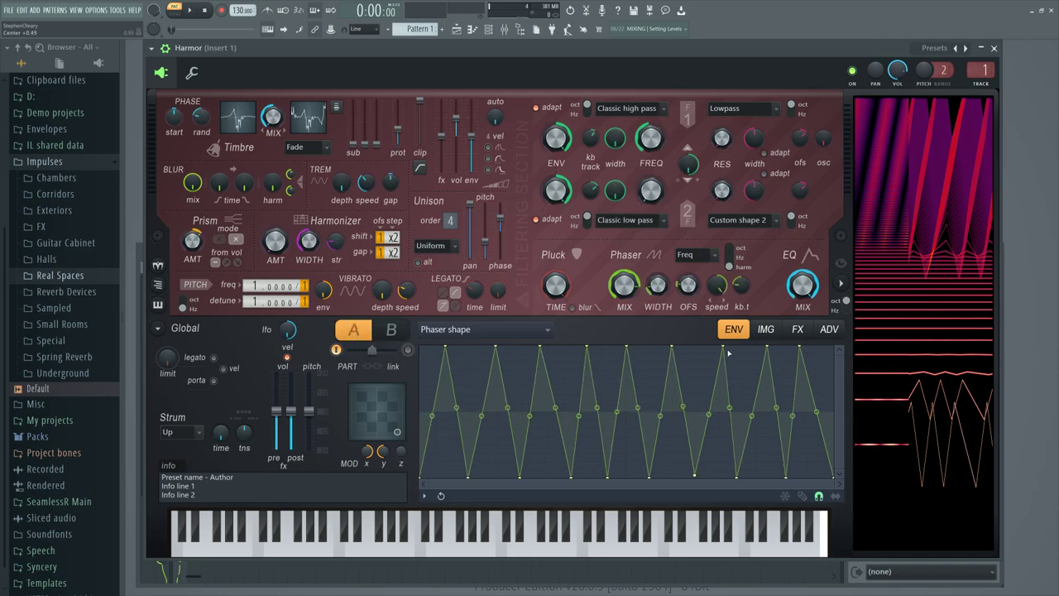
Show part A's Phaser mask envelope in the envelope editor.
{"action": "left_click", "coordinate": [538, 332]}
{"action": "left_click", "coordinate": [686, 335]}
{"action": "left_click", "coordinate": [508, 336]}
{"action": "left_click", "coordinate": [597, 514]}
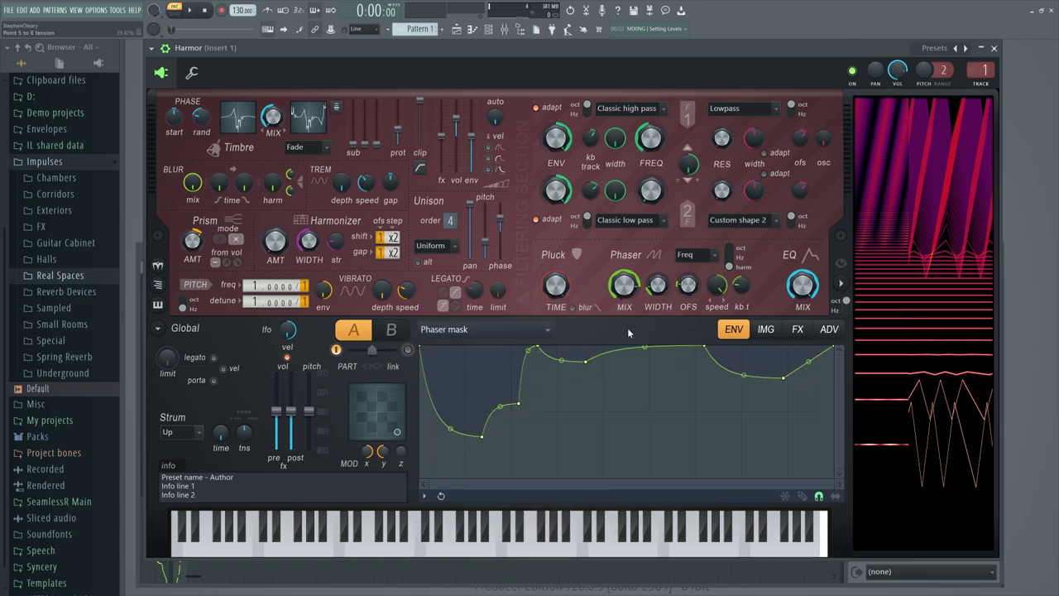
{"action": "key", "text": "c"}
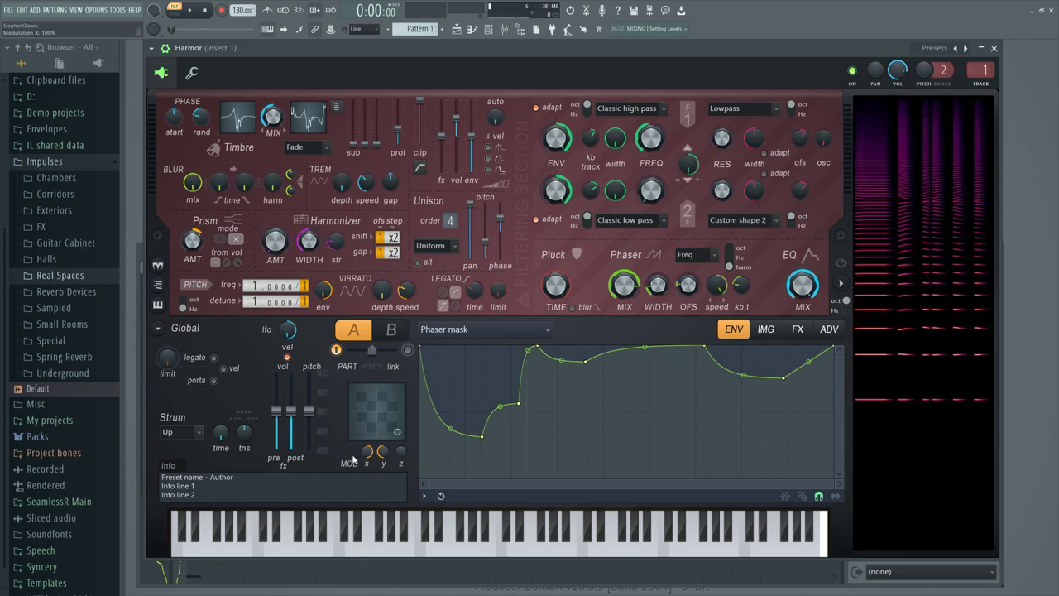
{"action": "key", "text": "n"}
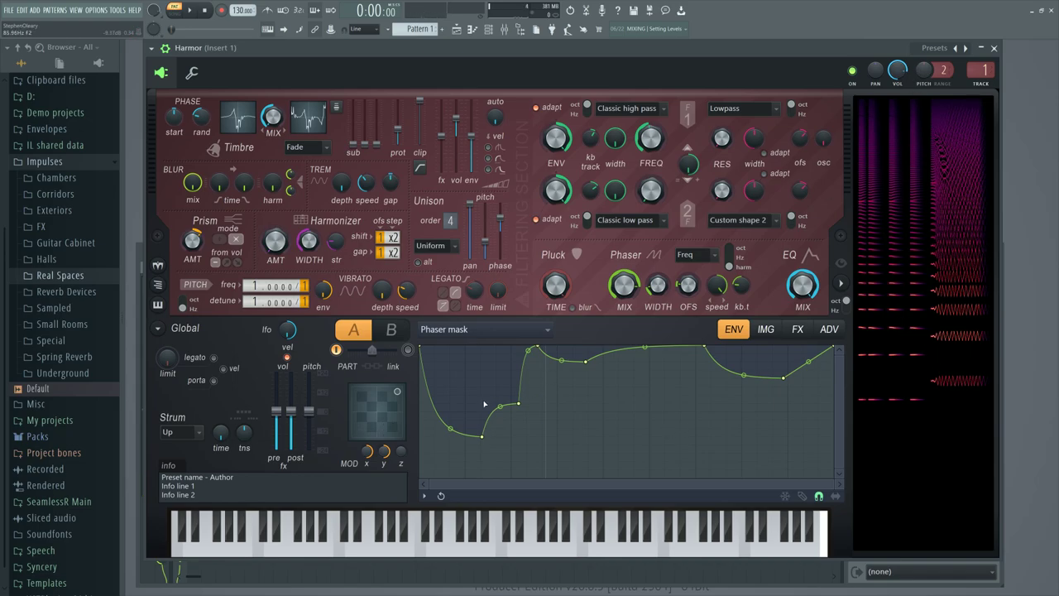
{"action": "key", "text": "n"}
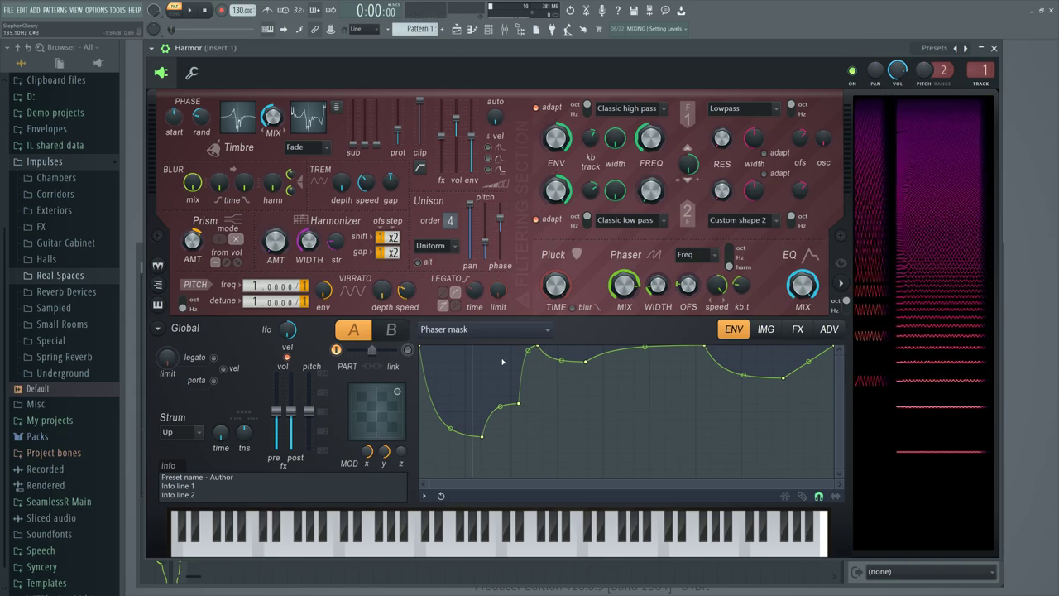